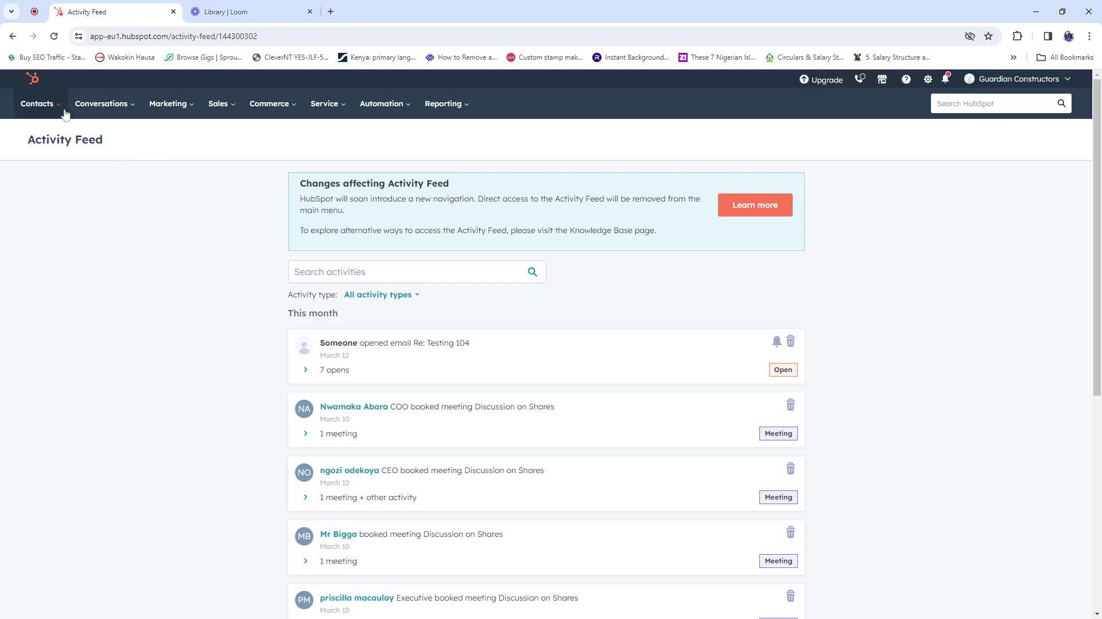
Create a new marketing form and choose Standalone page as its form type.
left_click(168, 109)
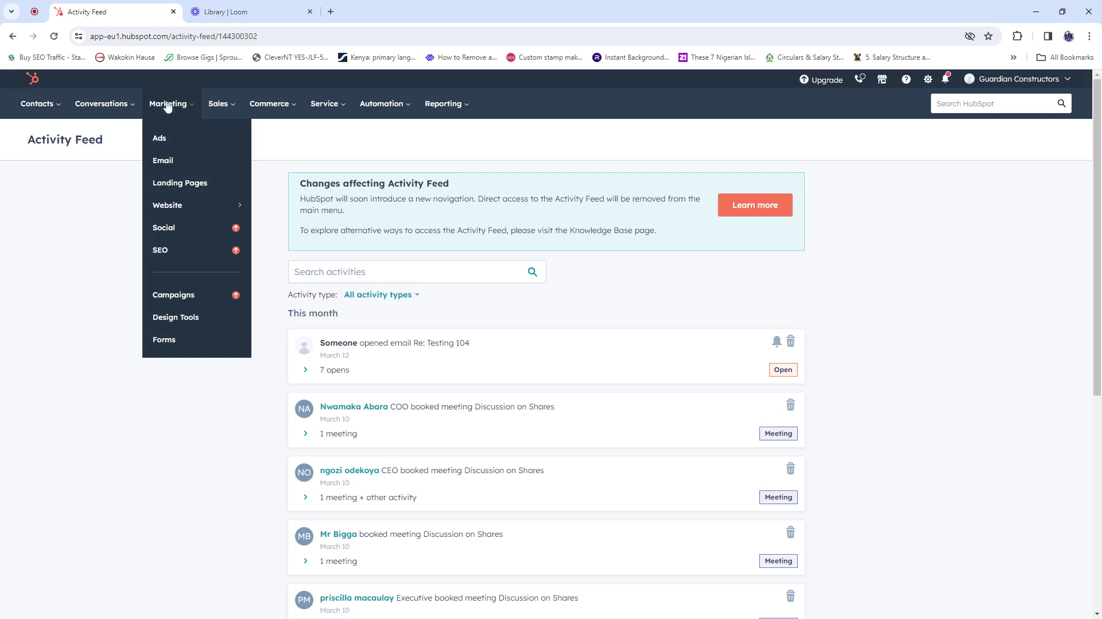
left_click(169, 341)
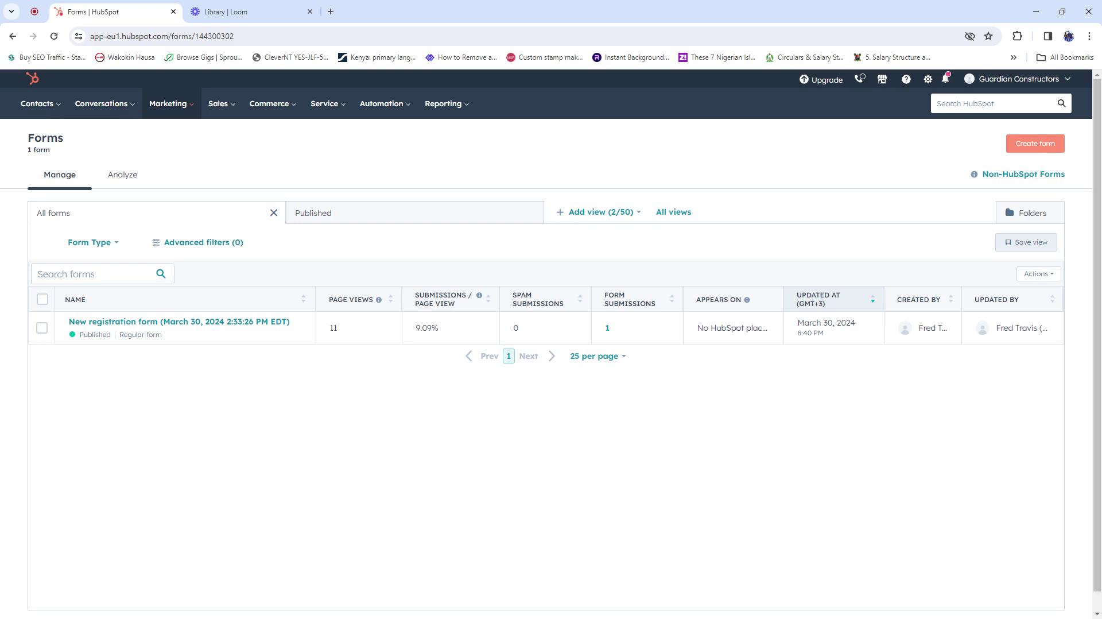
left_click(1038, 146)
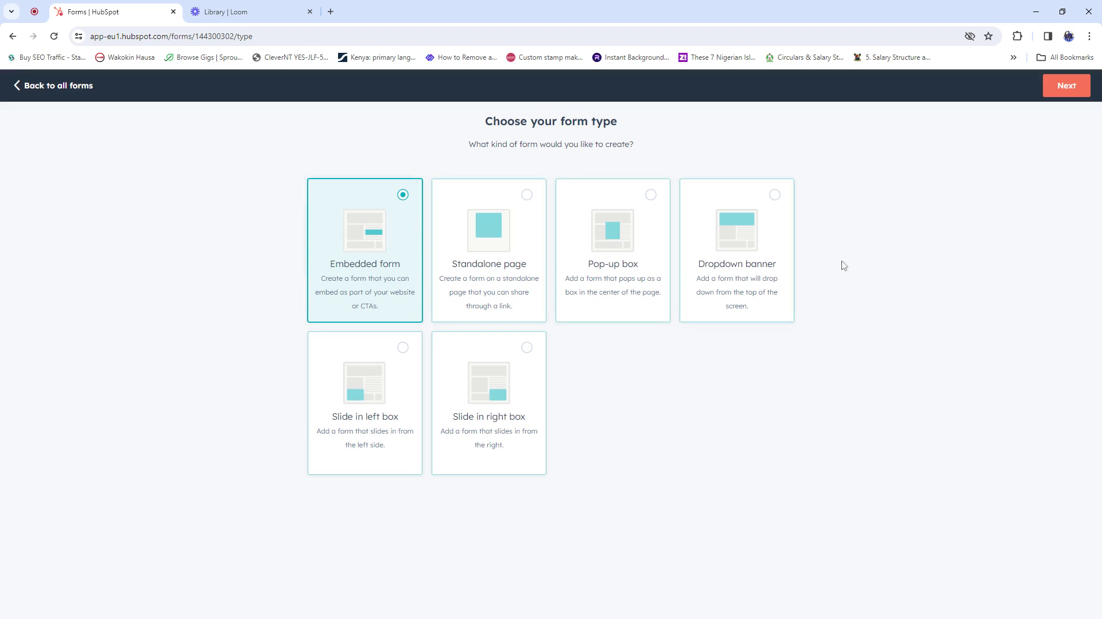
left_click(511, 272)
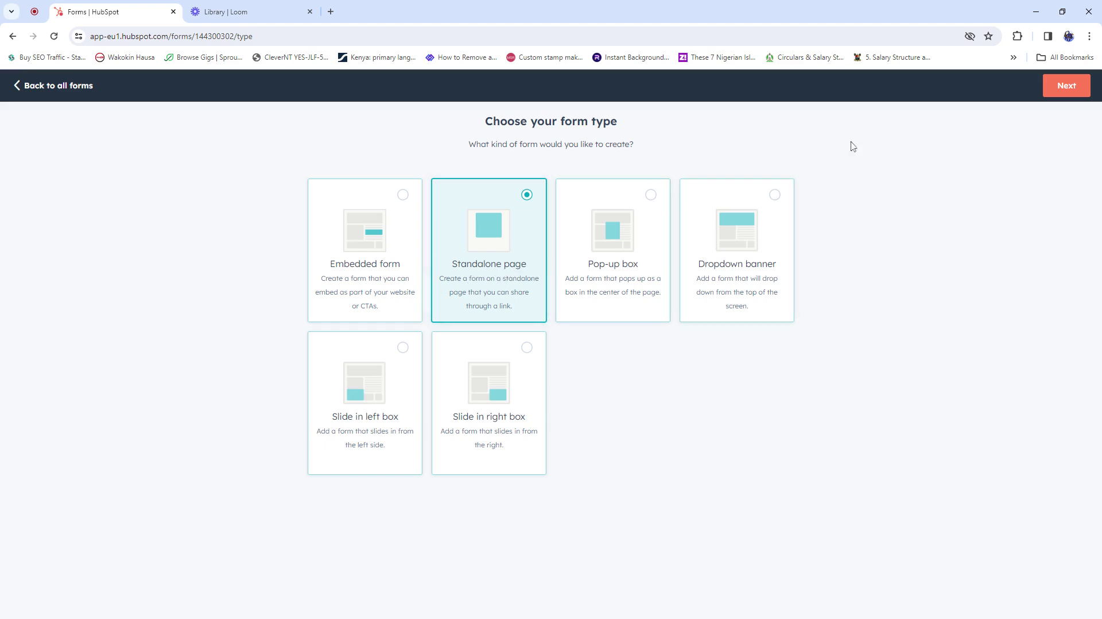
left_click(1072, 87)
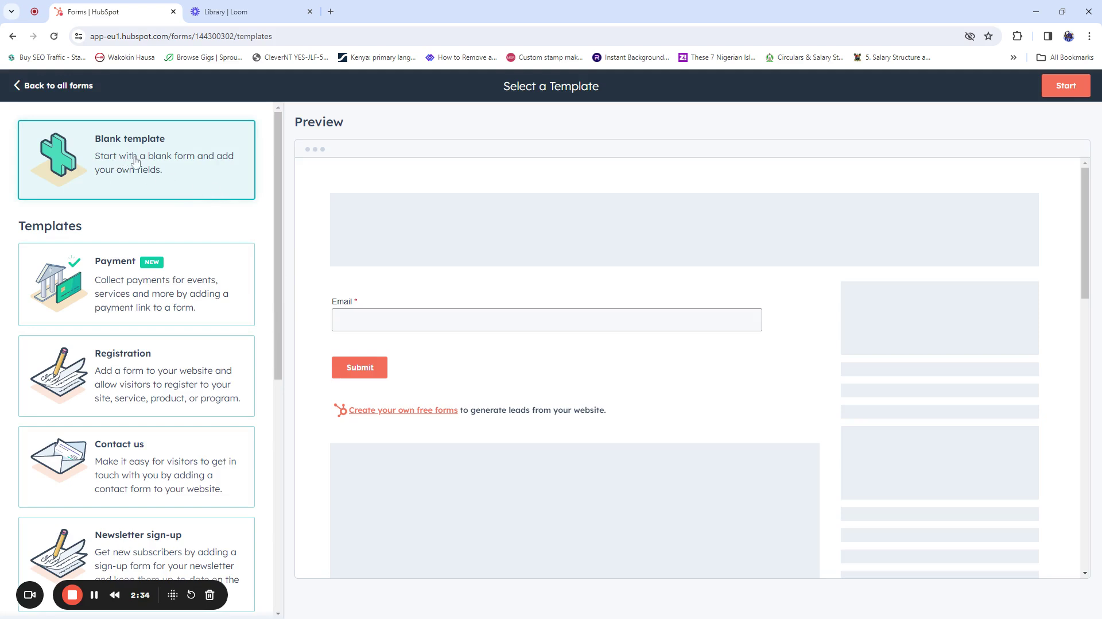
Start the form from the Registration template after comparing the available templates, and dismiss the commenting tip in the editor.
left_click(165, 287)
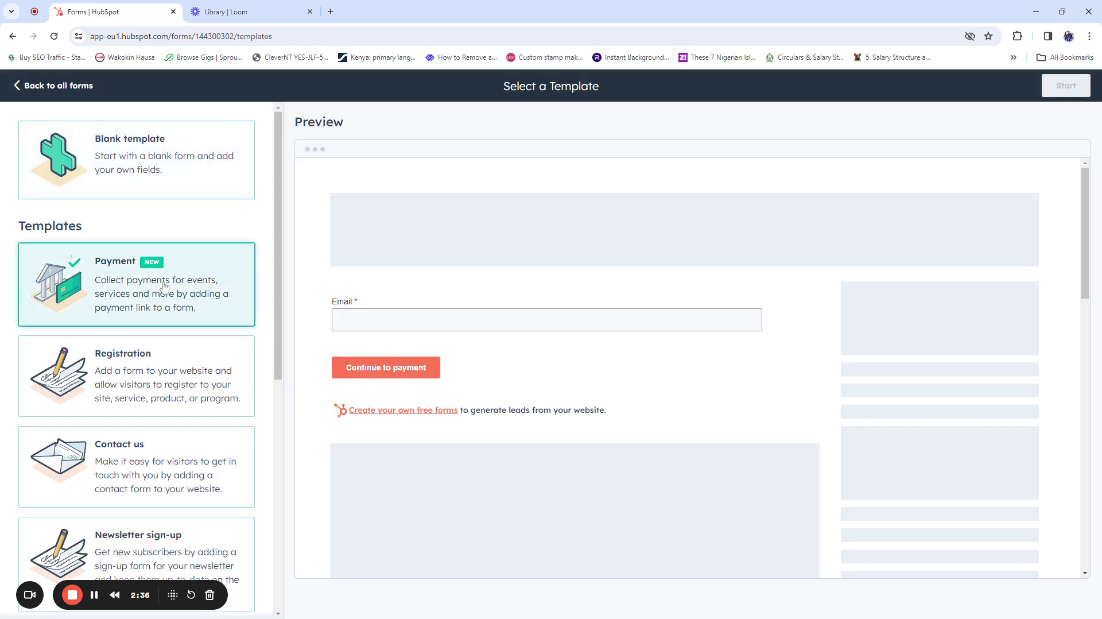
left_click_drag(279, 235, 279, 248)
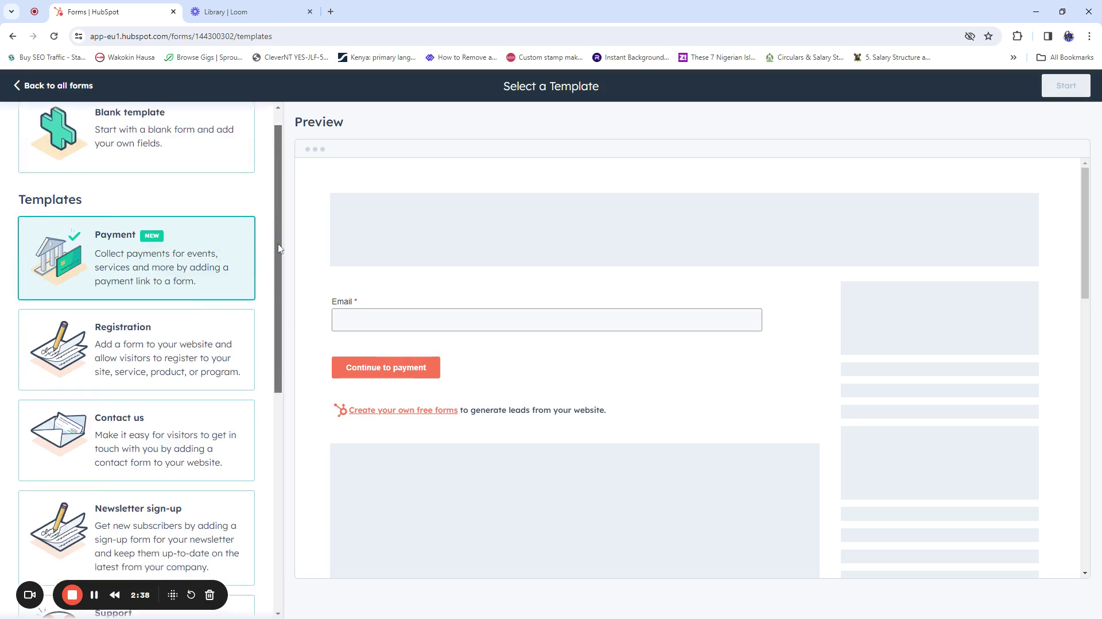
scroll(280, 248, "down", 2)
left_click(143, 233)
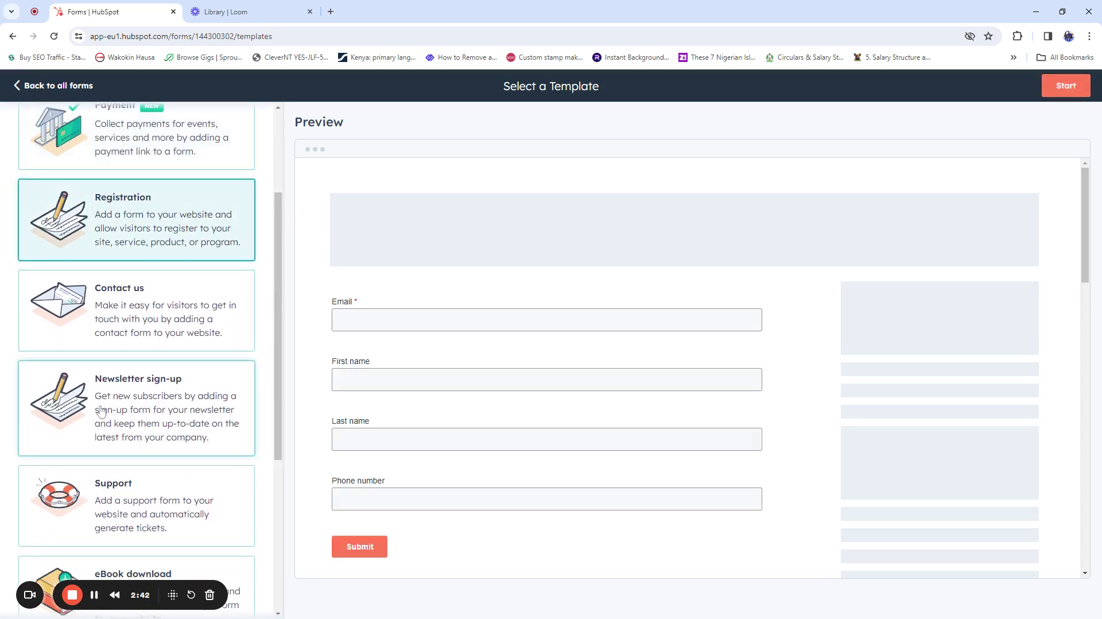
scroll(195, 385, "down", 4)
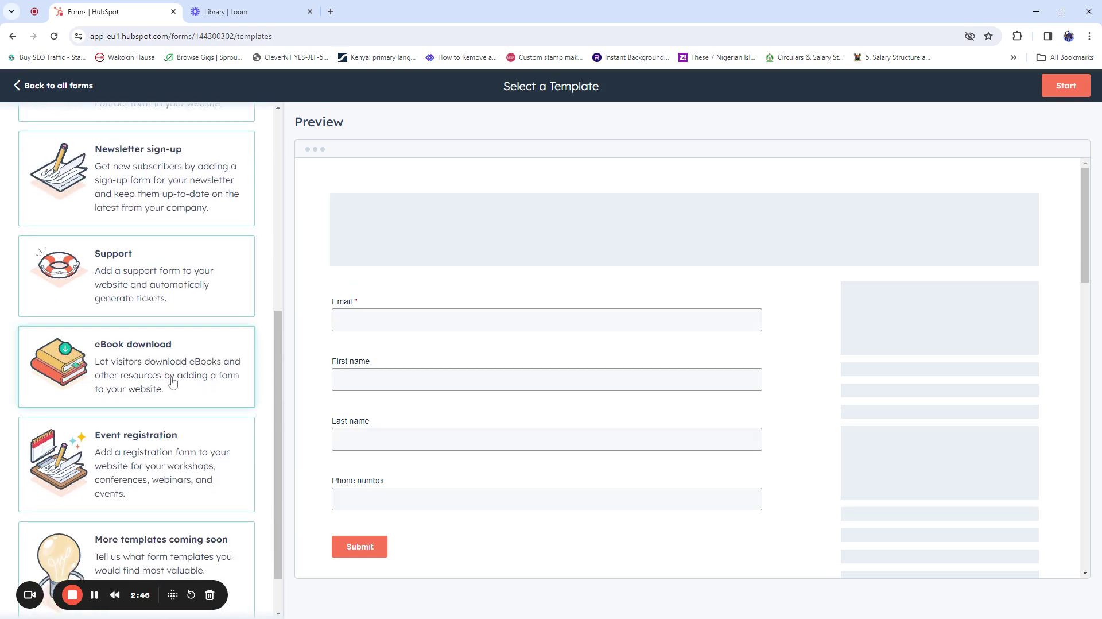
scroll(172, 384, "down", 1)
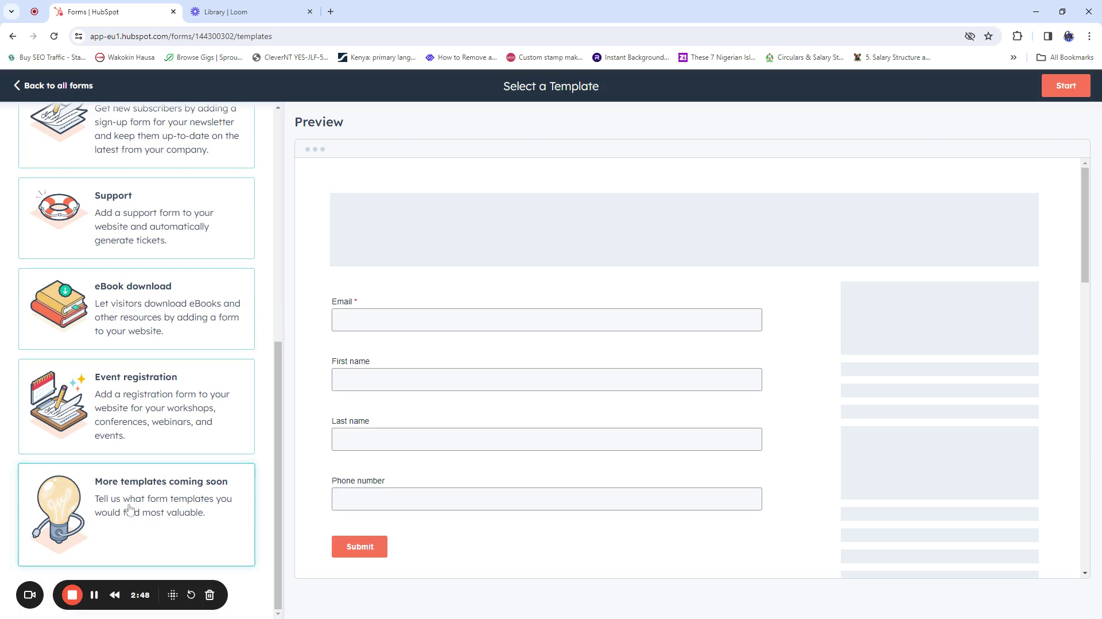
scroll(239, 295, "up", 6)
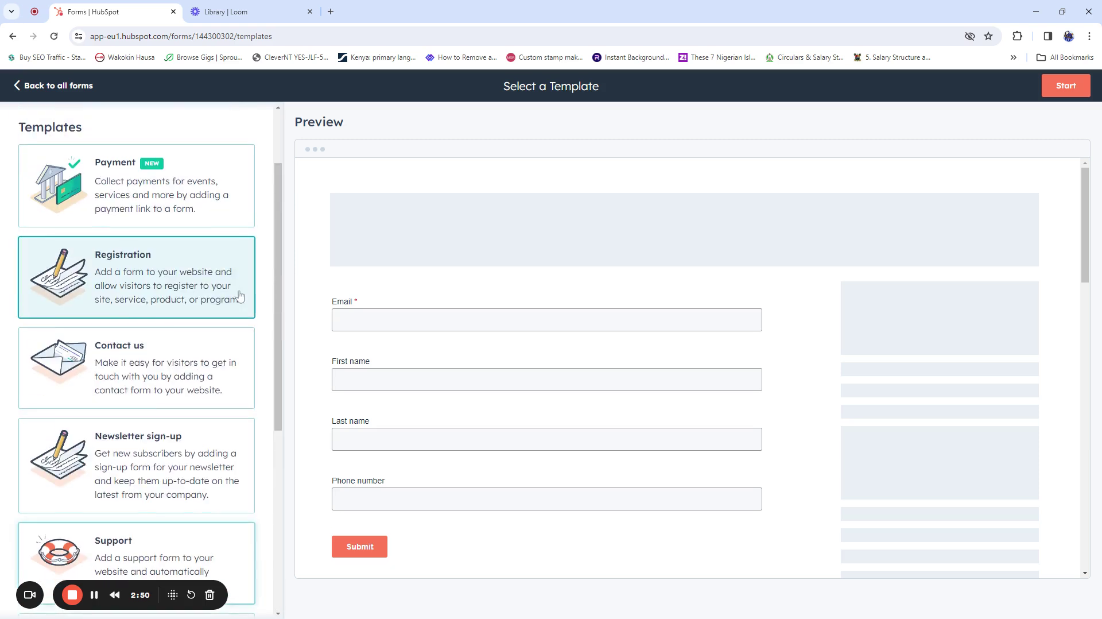
scroll(240, 295, "up", 2)
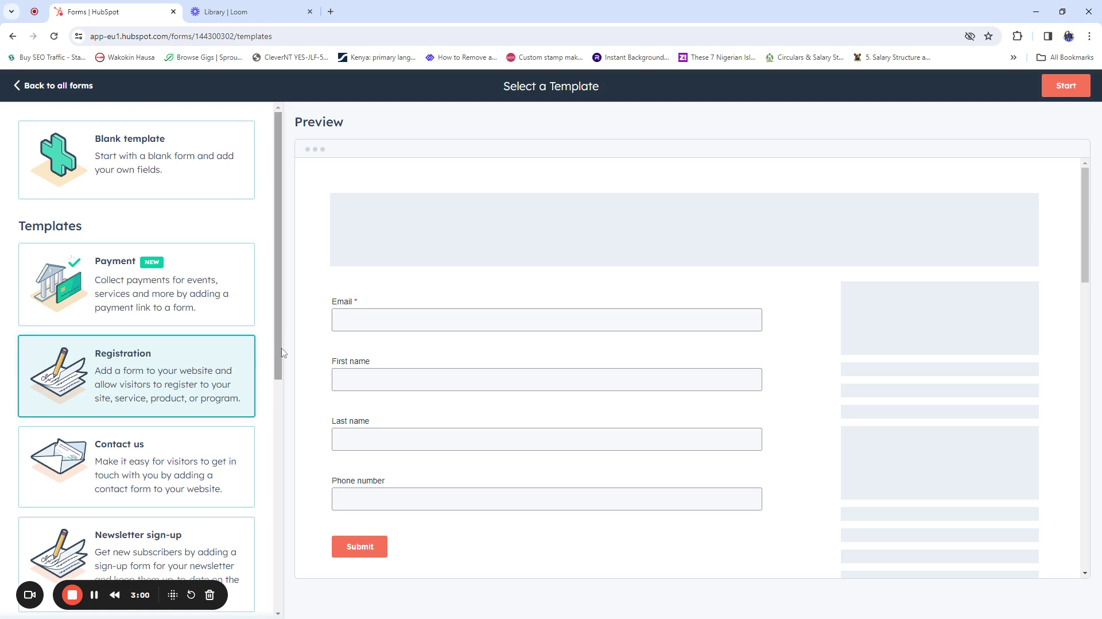
left_click_drag(282, 353, 298, 402)
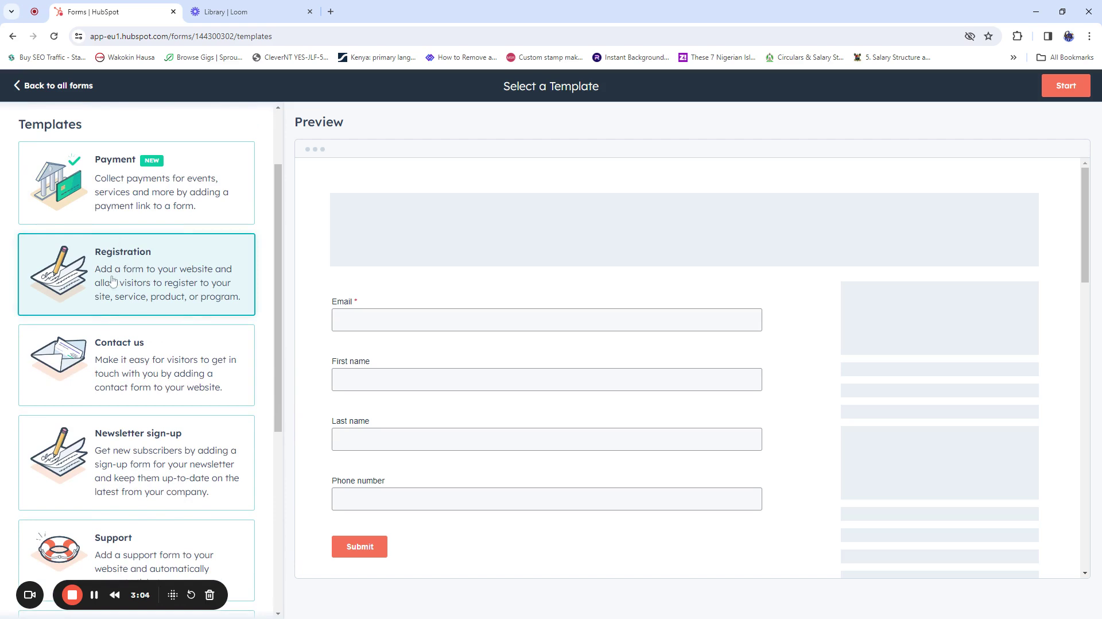
left_click(1067, 86)
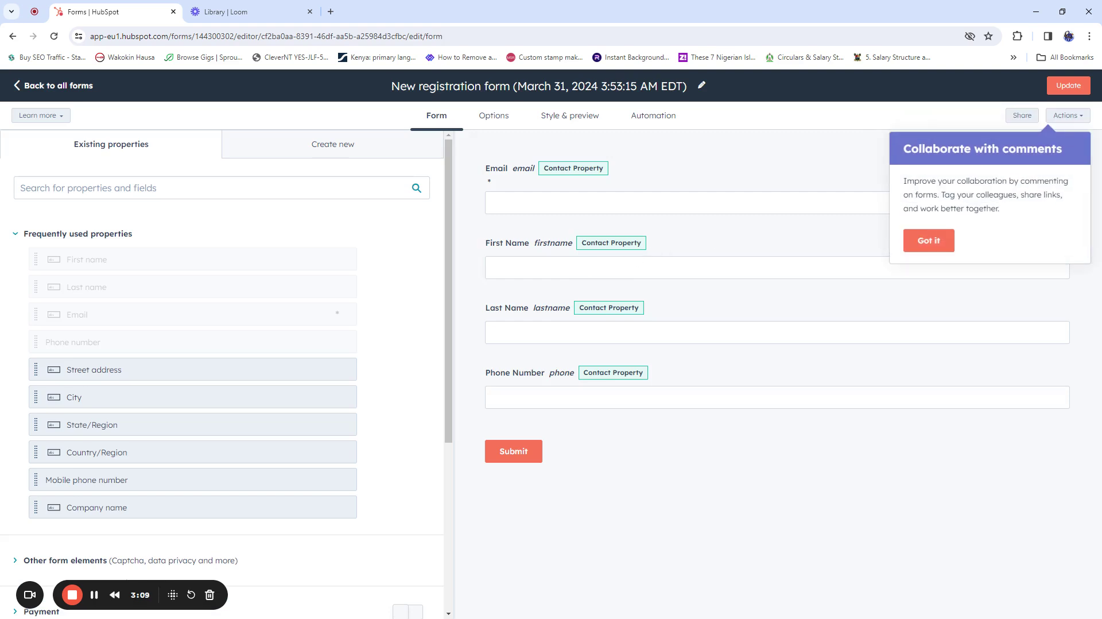
left_click(944, 241)
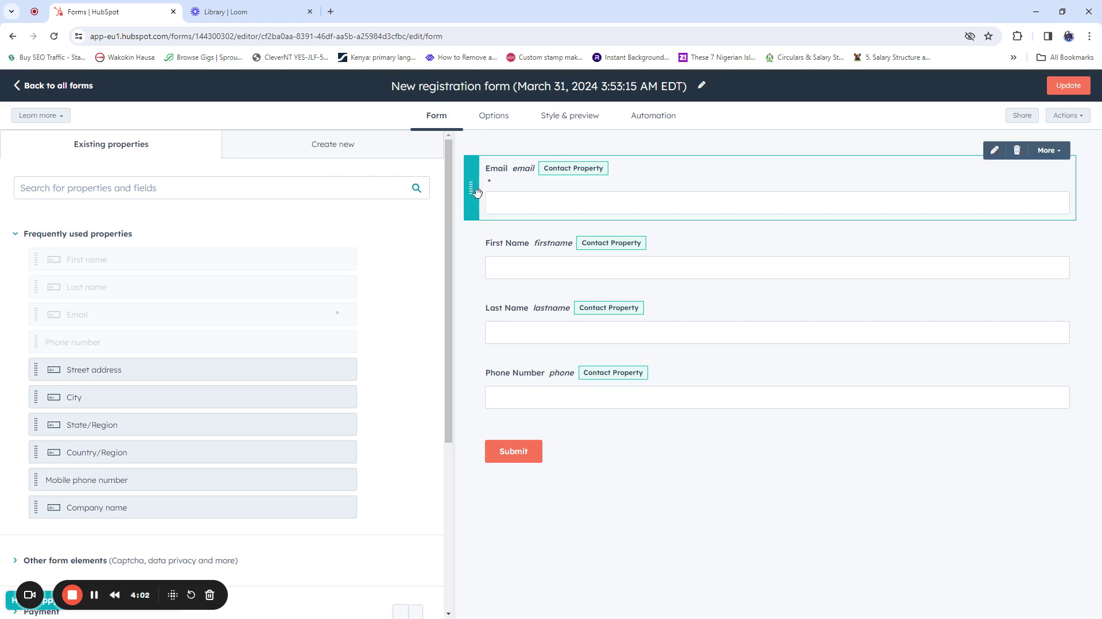
Rearrange the form fields so First Name and Last Name share the first row, with Email on its own row beneath them.
mouse_move(471, 187)
left_mouse_down()
mouse_move(471, 233)
mouse_move(469, 174)
left_mouse_up()
left_click_drag(471, 188, 484, 360)
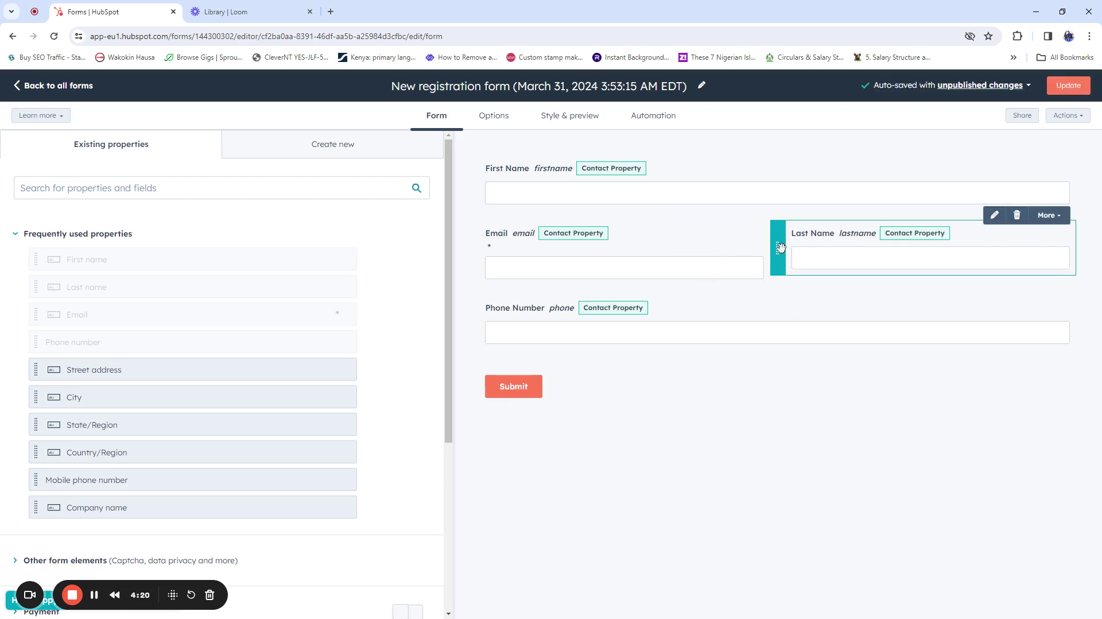
left_click_drag(780, 247, 486, 205)
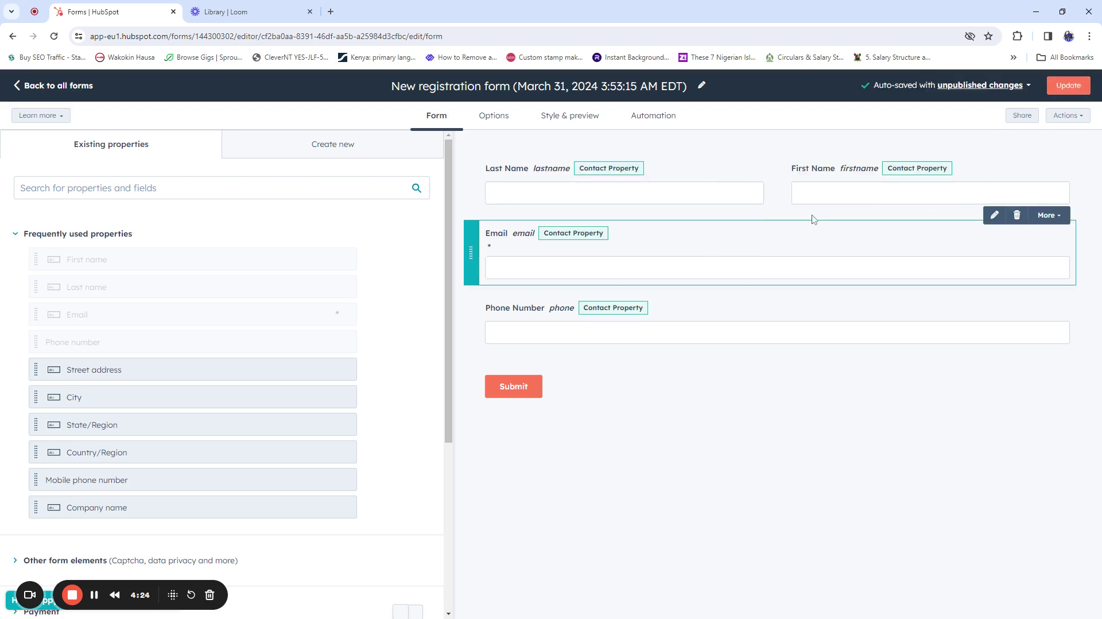
left_click_drag(782, 181, 473, 177)
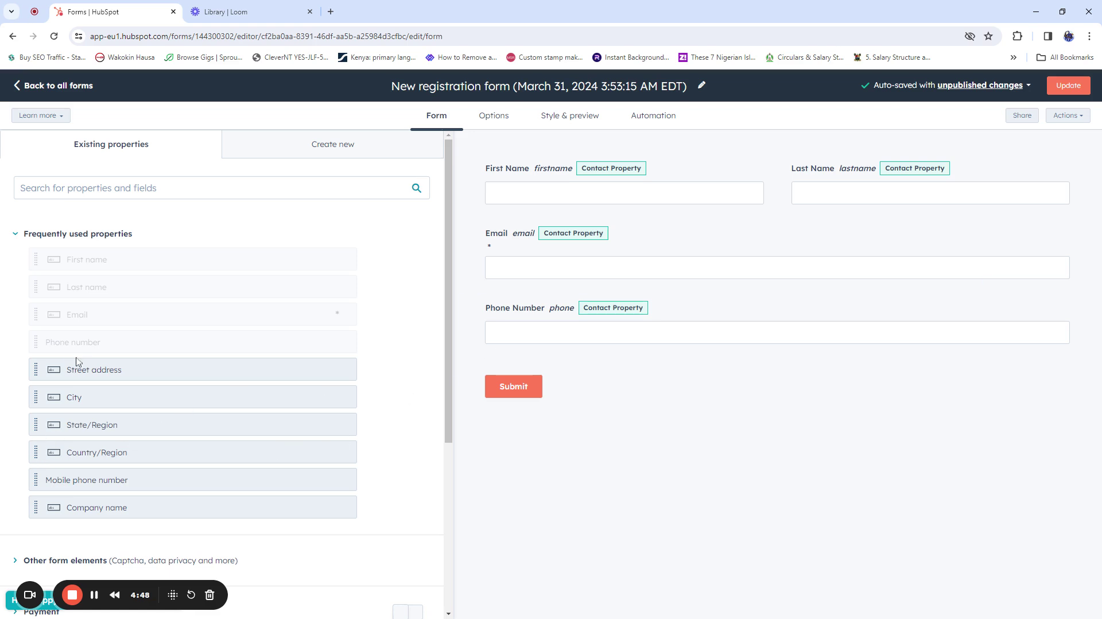
Examine the available fields in the Contact Properties group.
scroll(77, 362, "down", 5)
scroll(67, 370, "up", 5)
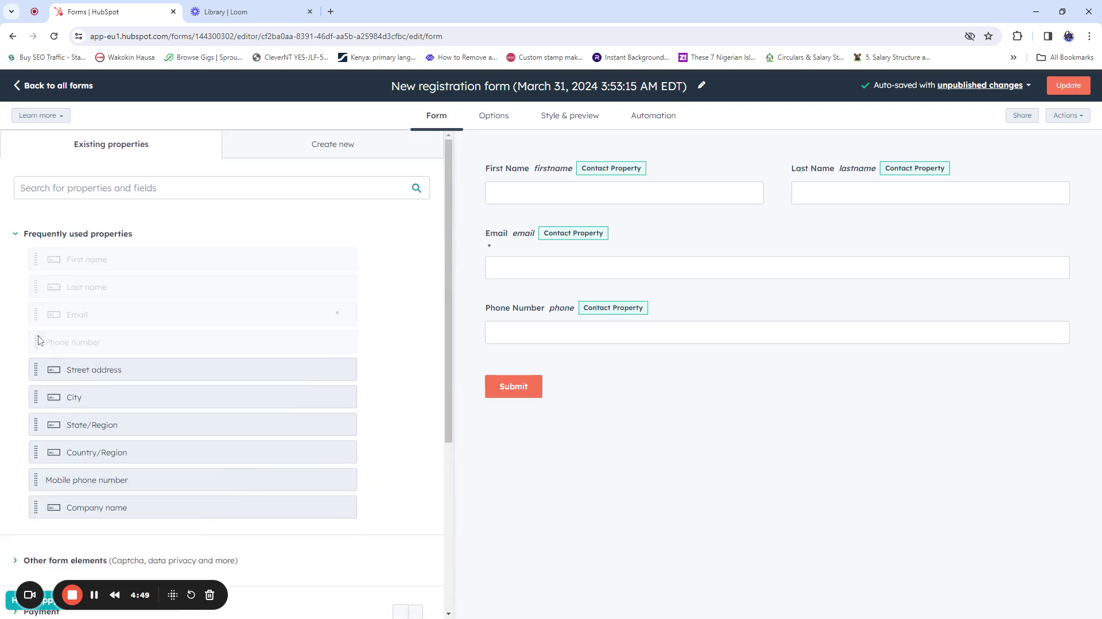
left_click(16, 236)
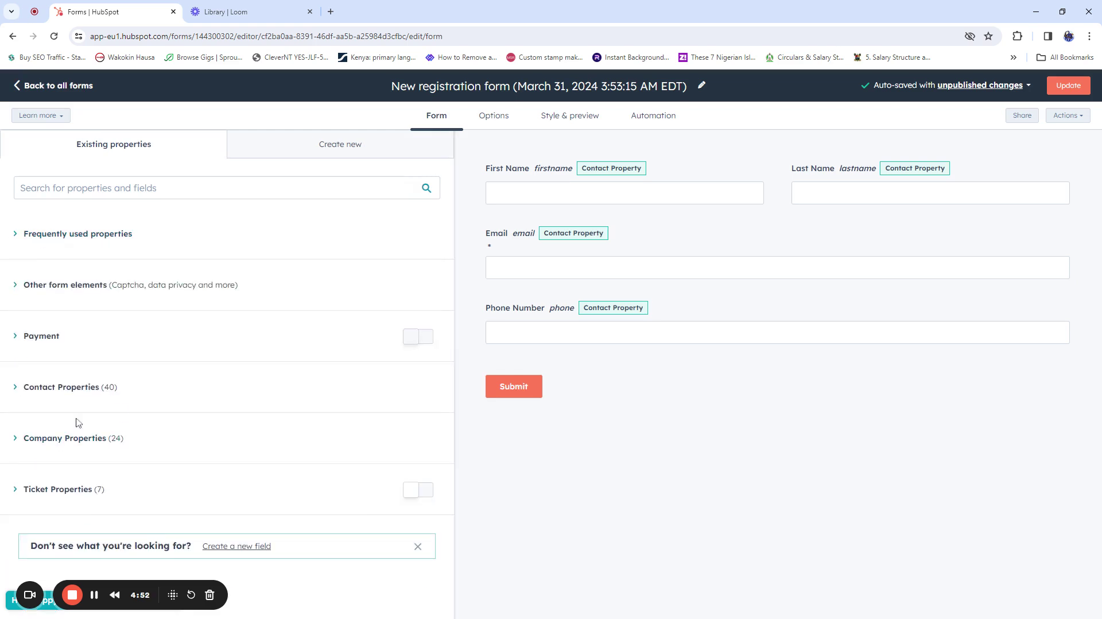
left_click(17, 387)
scroll(157, 451, "down", 5)
scroll(157, 451, "down", 13)
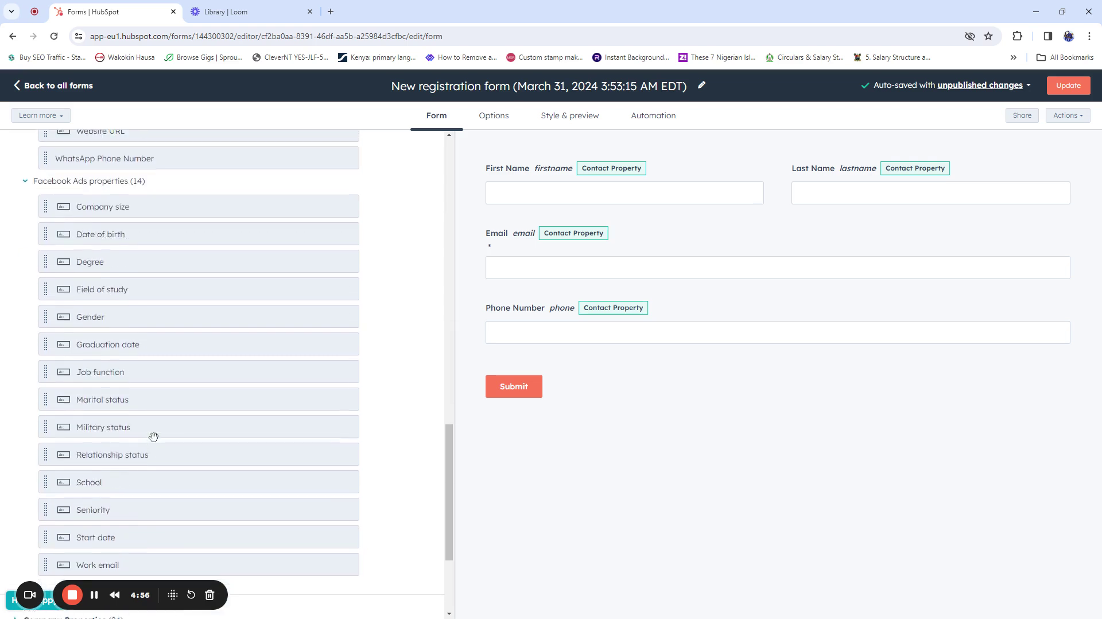
scroll(153, 438, "up", 16)
scroll(58, 345, "up", 2)
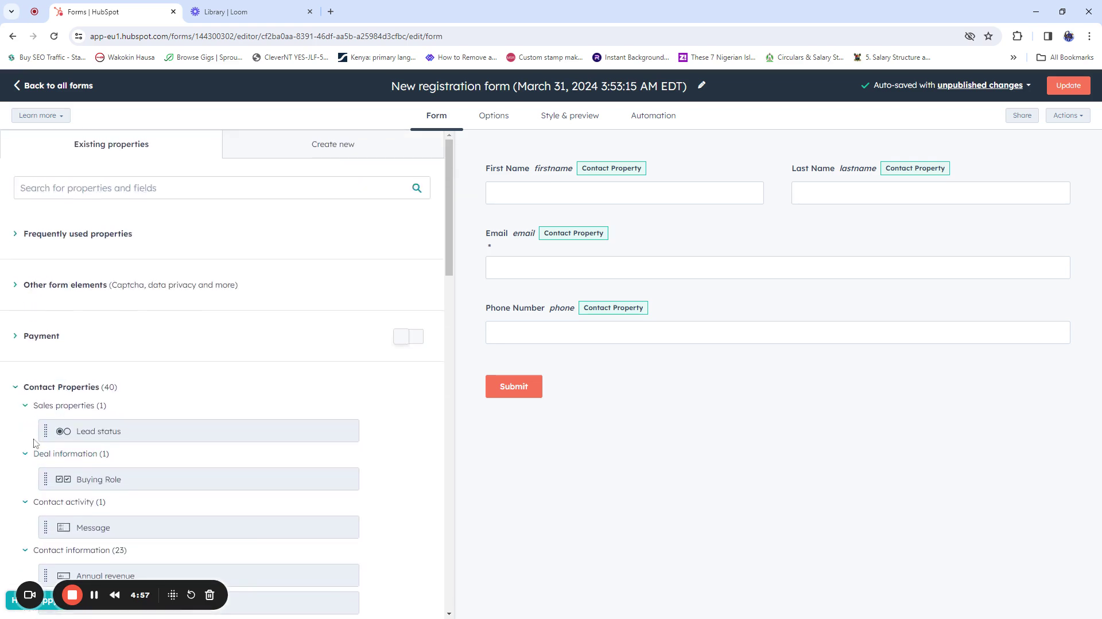
left_click(18, 387)
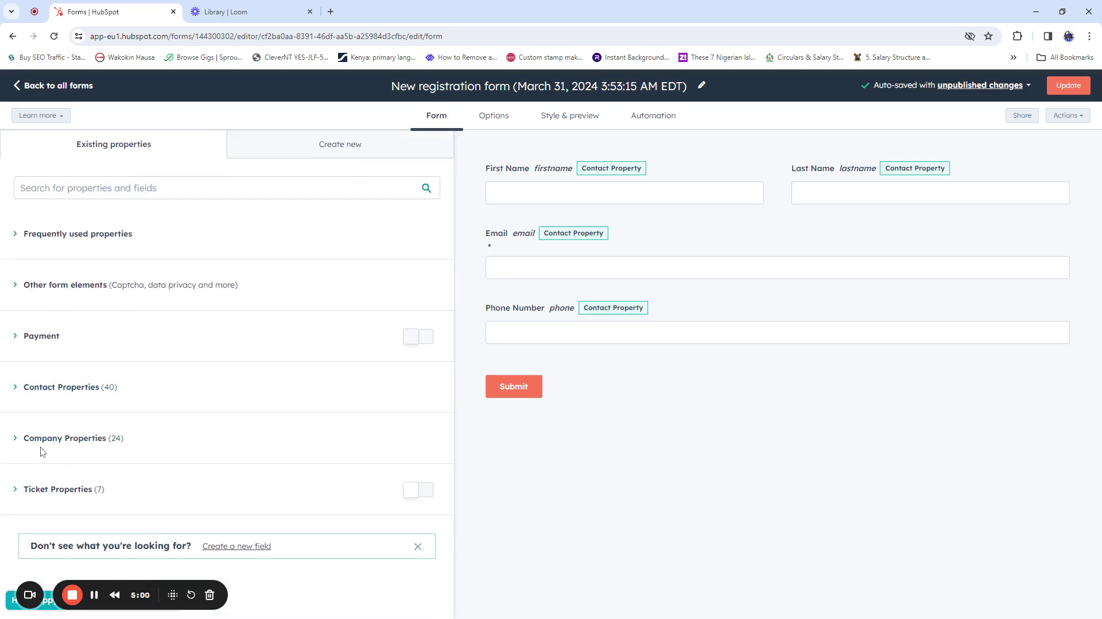
Examine the available fields in the Company Properties group, including its company and social media information.
left_click(19, 438)
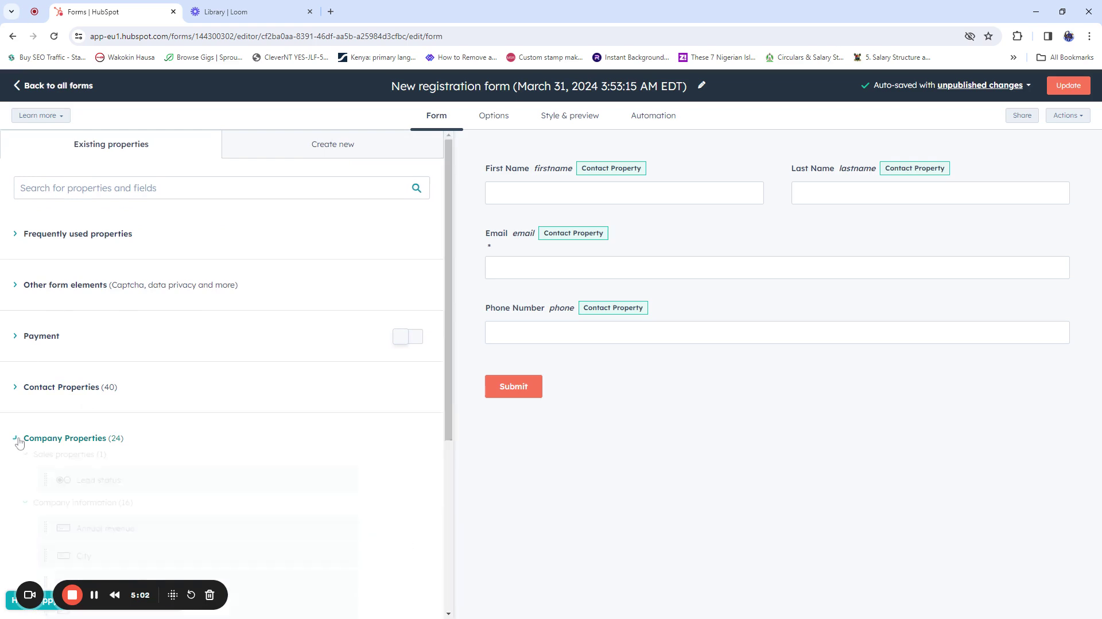
scroll(84, 414, "down", 5)
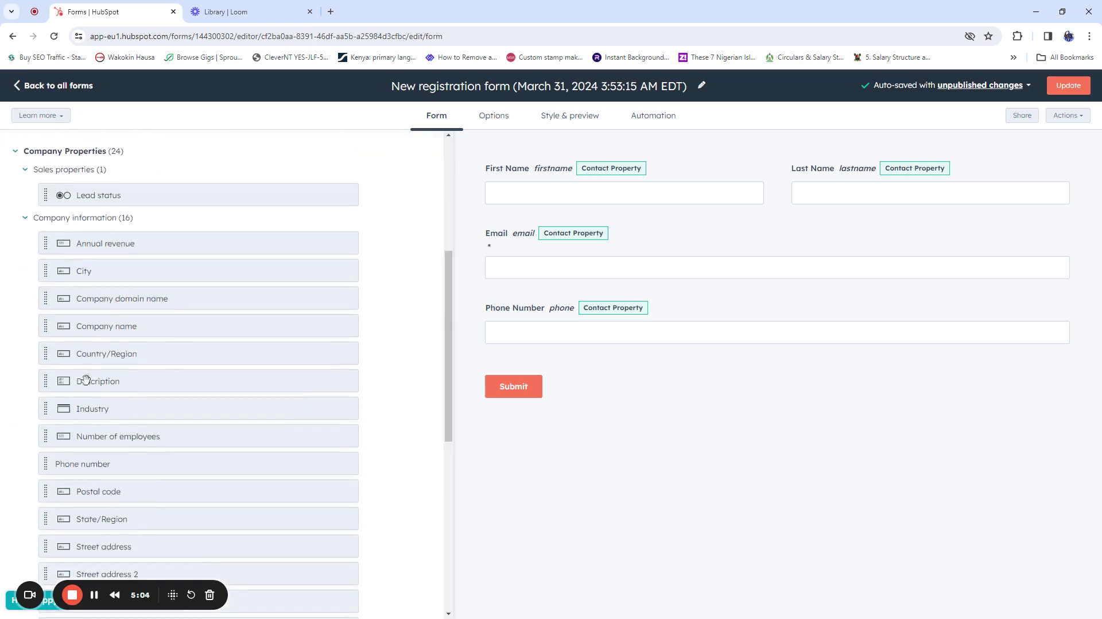
scroll(92, 391, "down", 4)
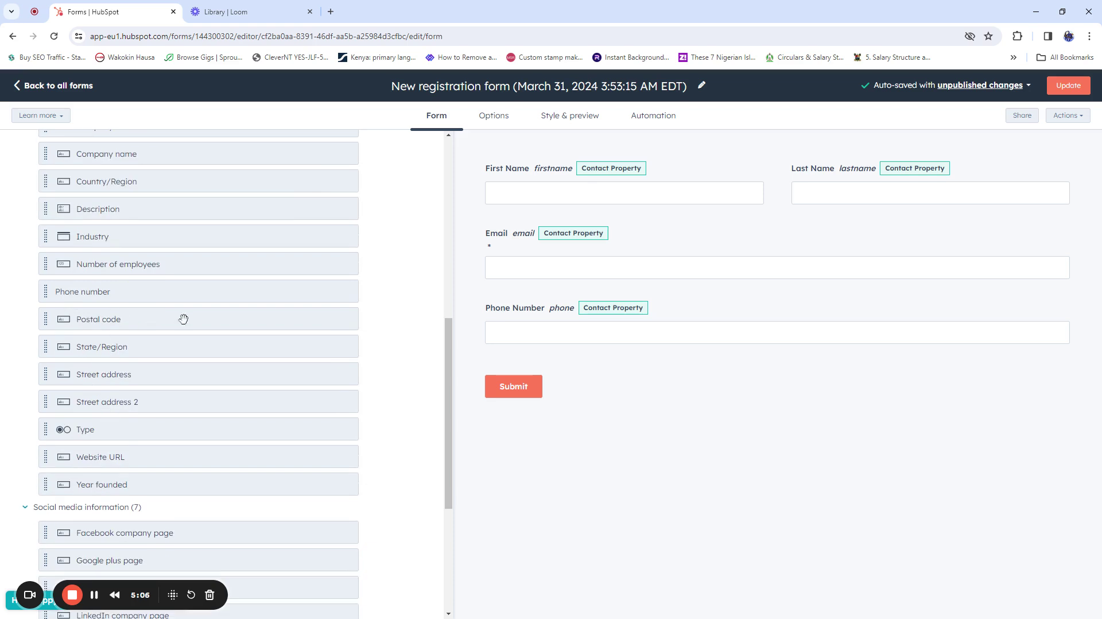
scroll(144, 322, "up", 6)
left_click(25, 333)
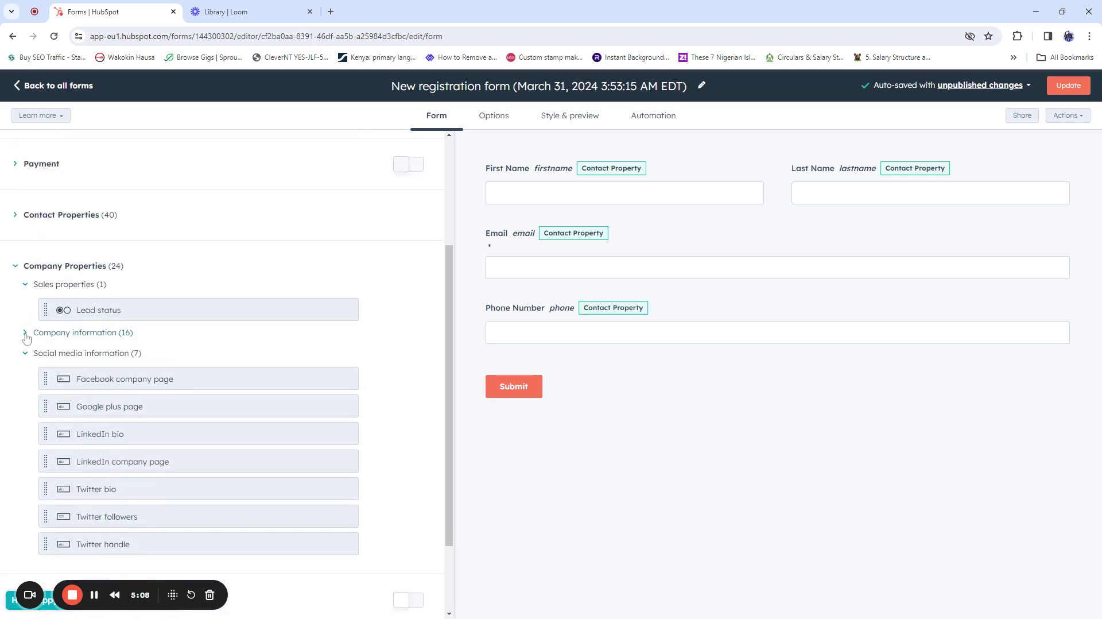
left_click(16, 267)
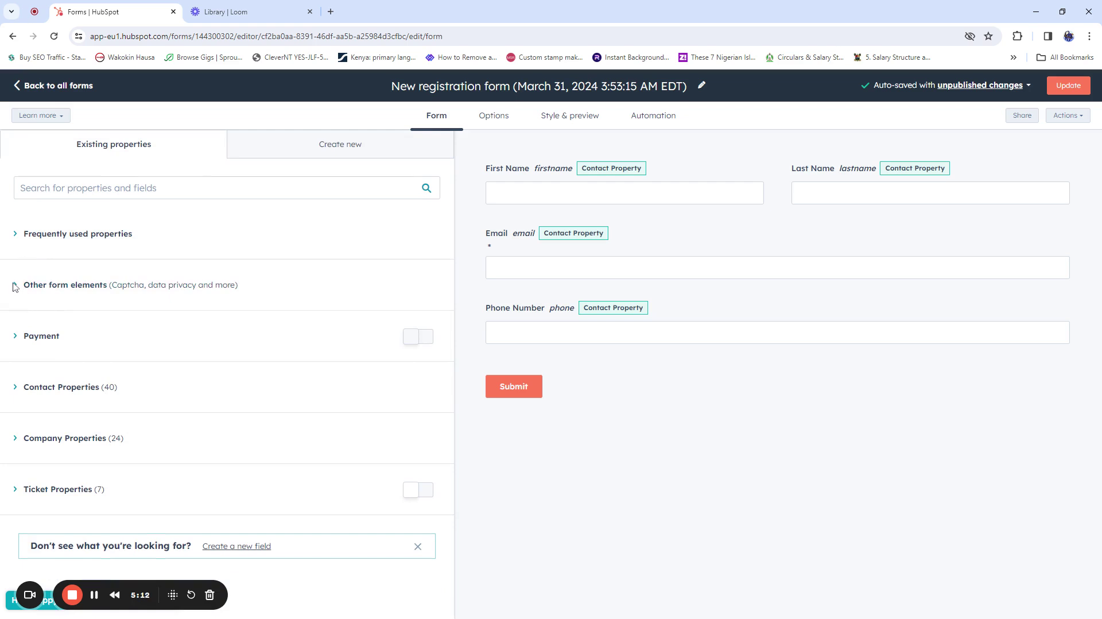
Add the City contact property to the form directly below Phone Number.
left_click(16, 388)
scroll(126, 367, "down", 4)
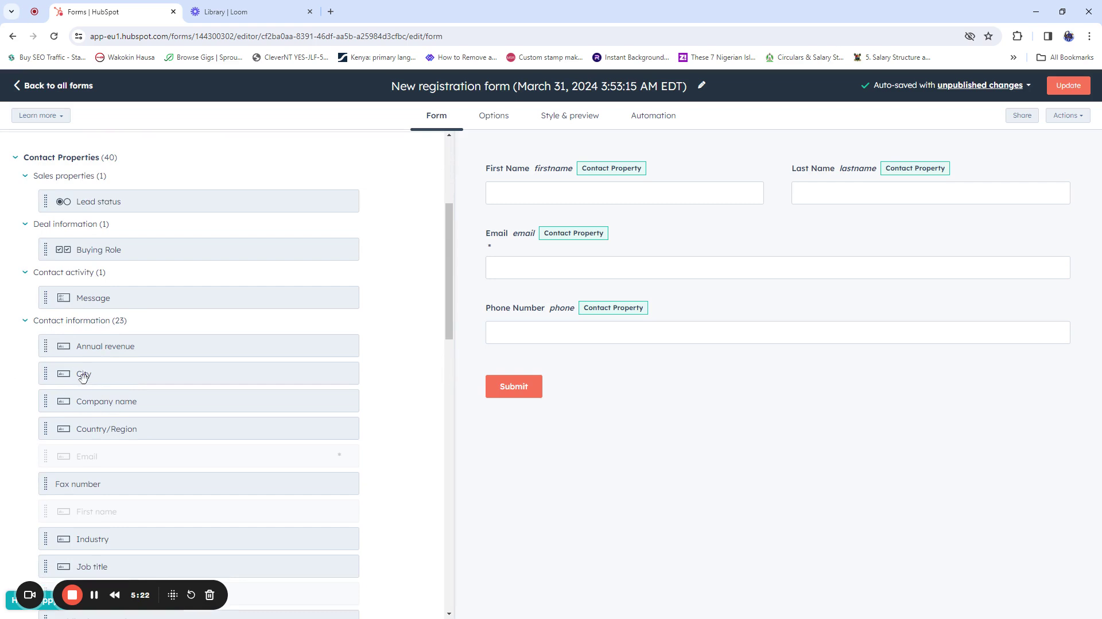
left_click_drag(47, 373, 499, 360)
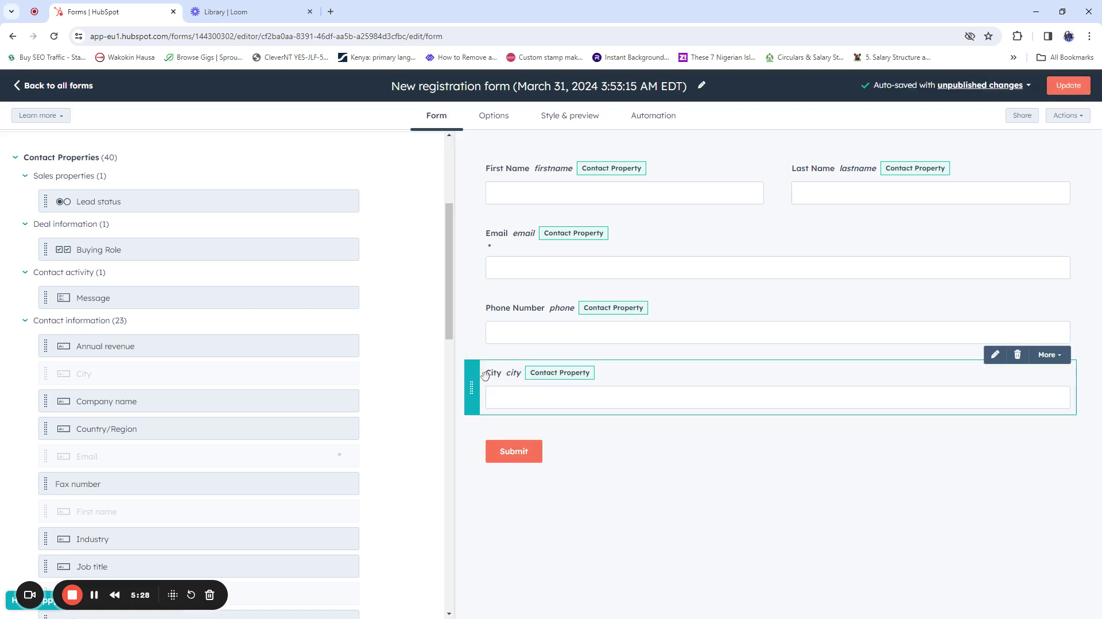
Add the Postal code contact property below City and the State/Region contact property between Phone Number and City.
scroll(172, 447, "down", 5)
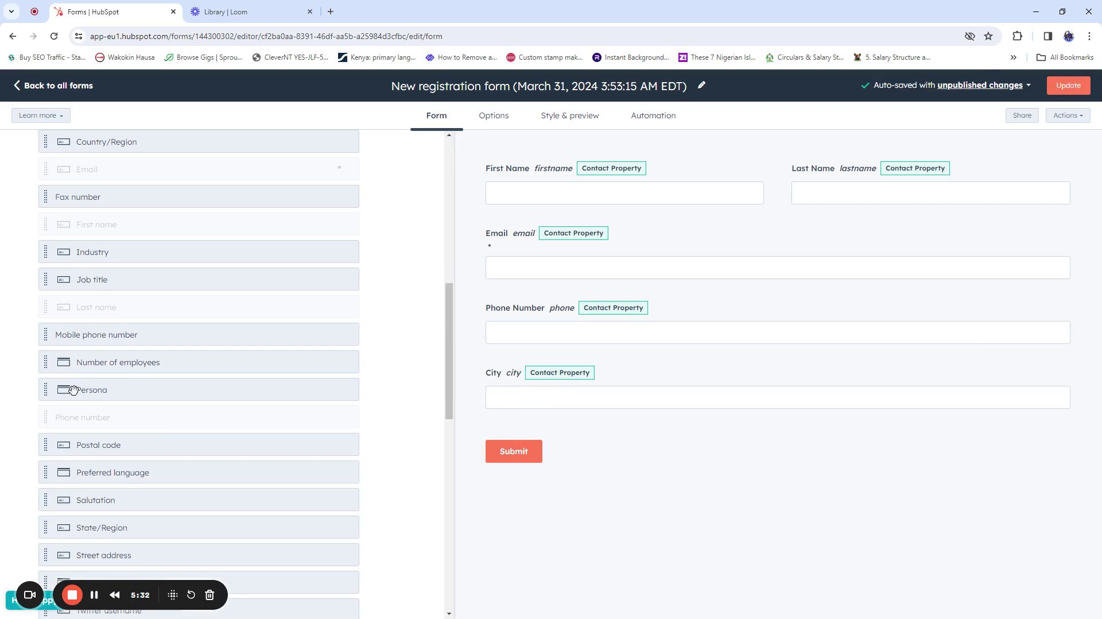
scroll(100, 442, "down", 2)
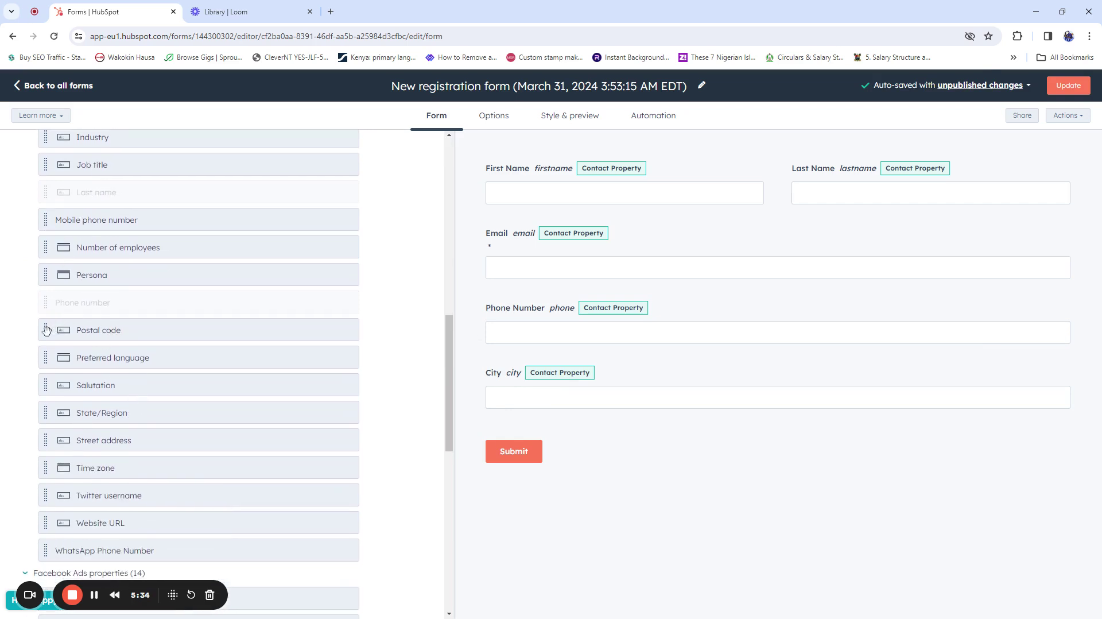
left_click_drag(65, 329, 517, 409)
left_click_drag(43, 329, 498, 431)
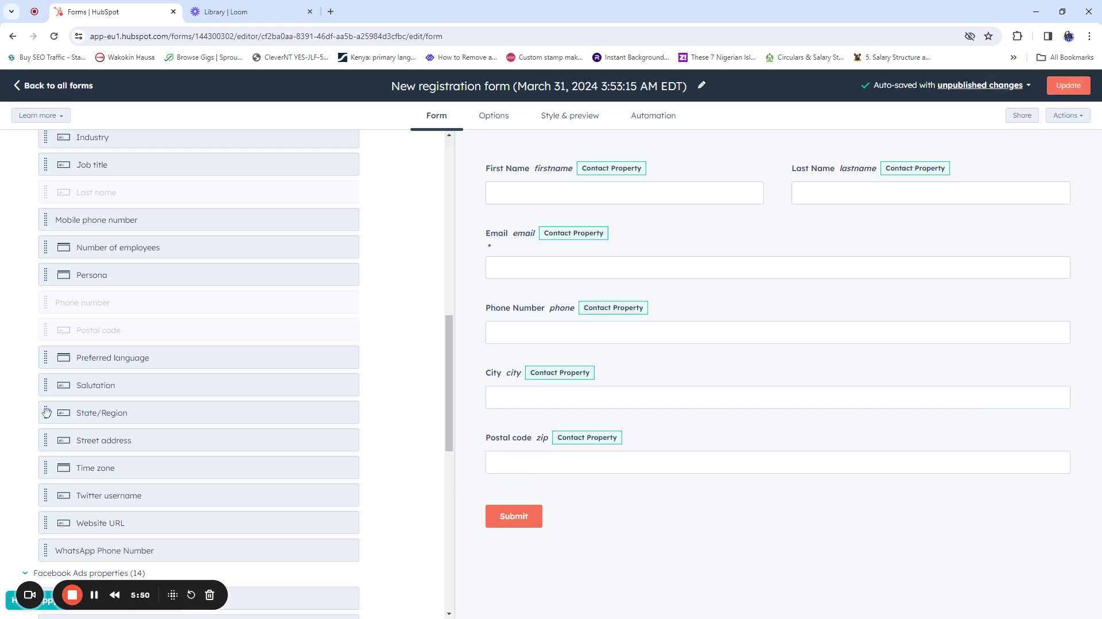
left_click_drag(45, 412, 495, 373)
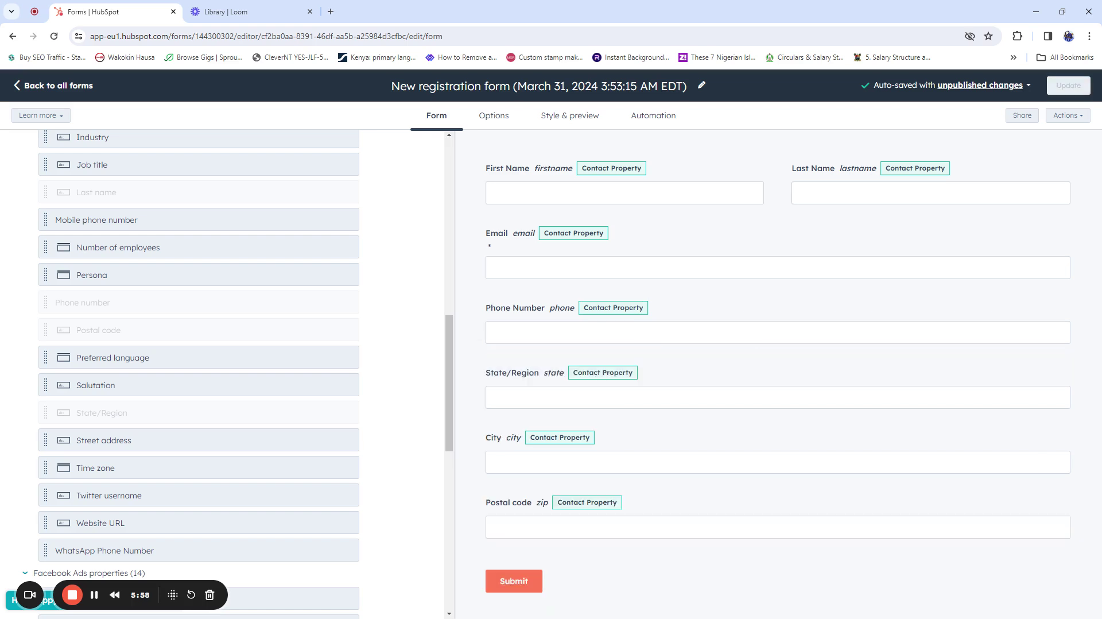
scroll(121, 419, "down", 1)
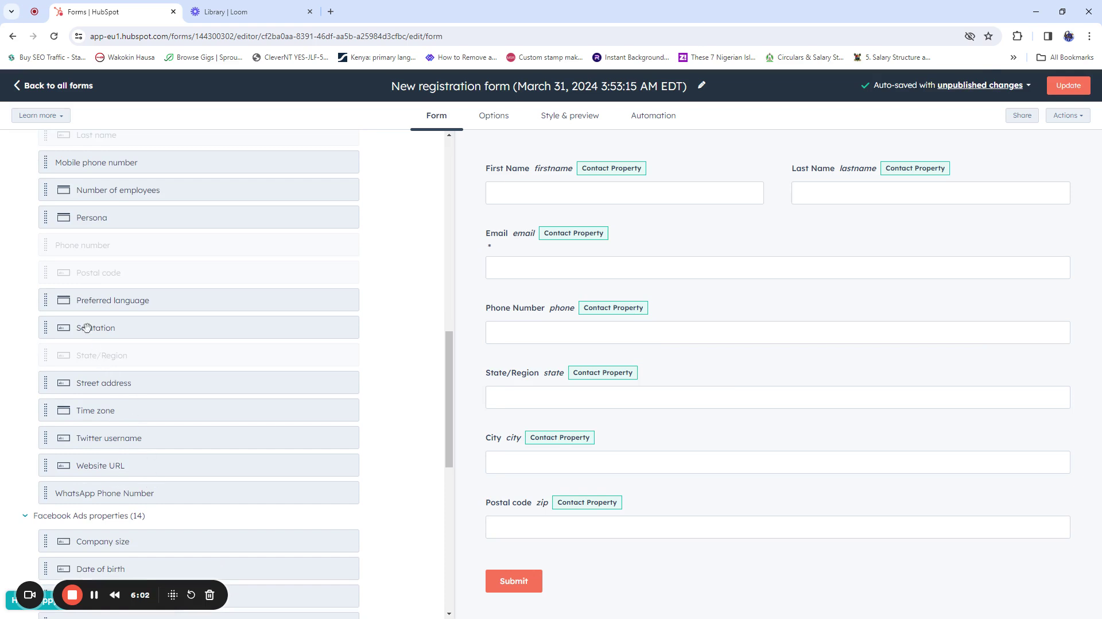
Add the Date of birth property from Facebook Ads properties to the form between City and Postal code.
scroll(87, 328, "down", 5)
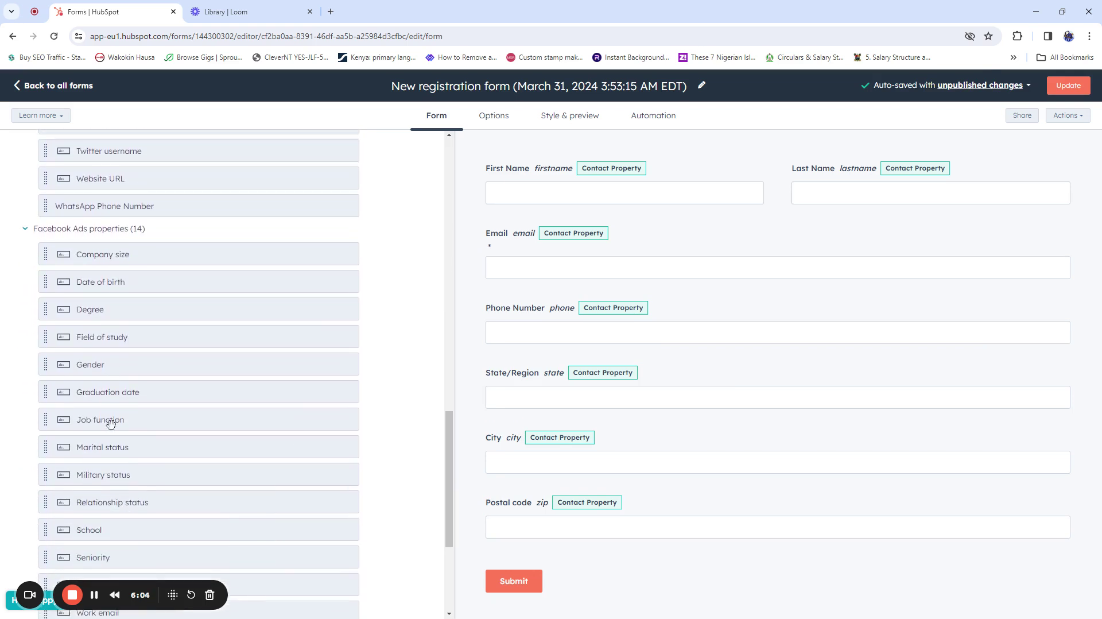
scroll(111, 423, "down", 2)
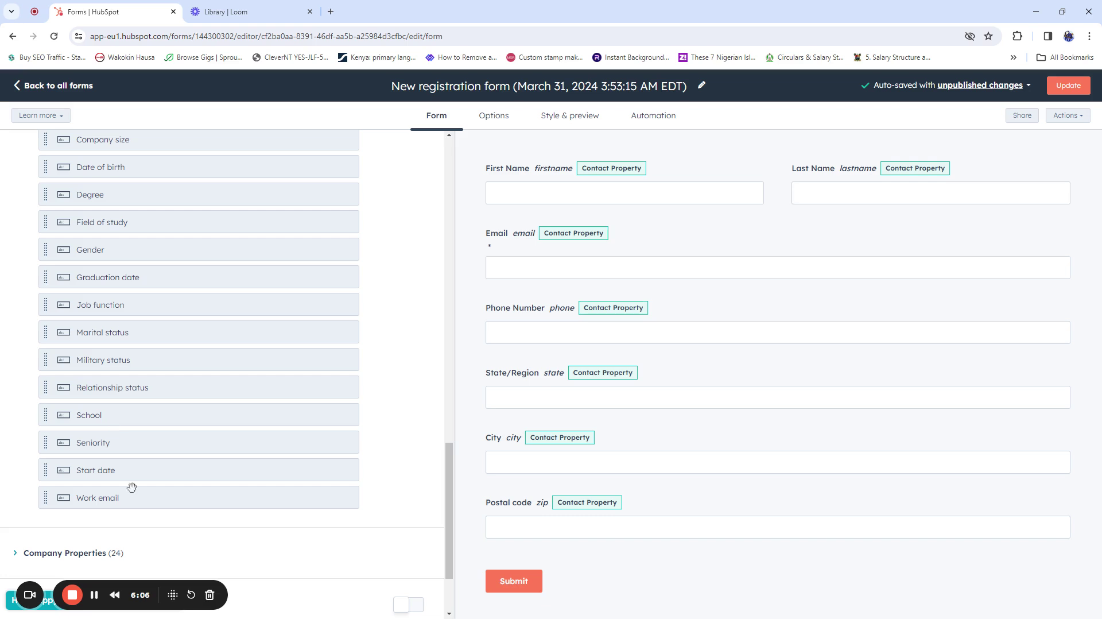
scroll(154, 412, "up", 6)
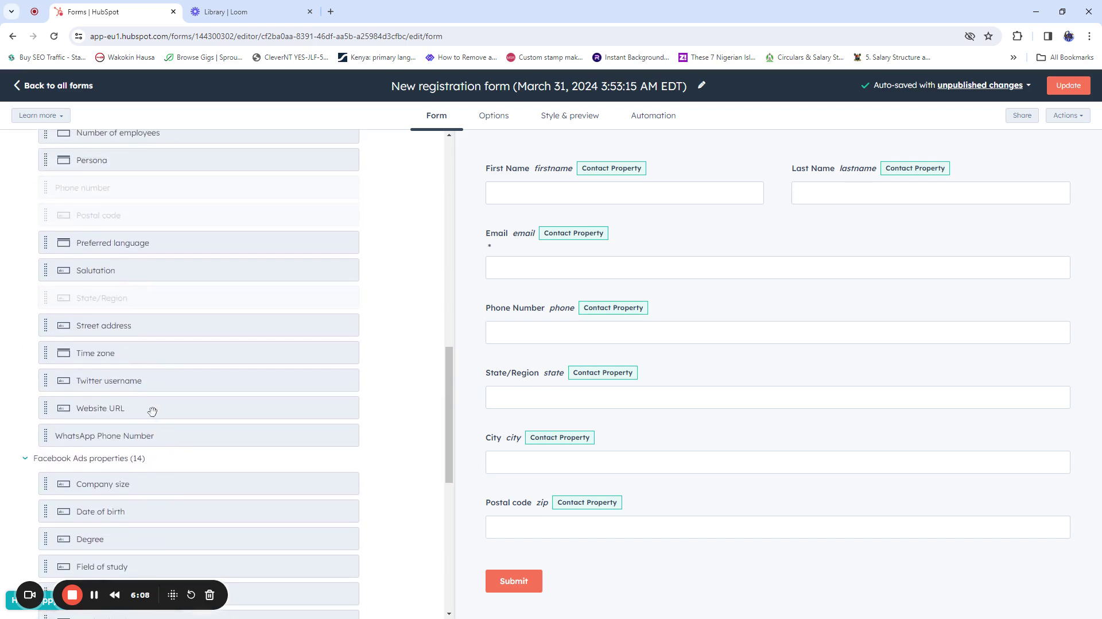
scroll(153, 411, "up", 4)
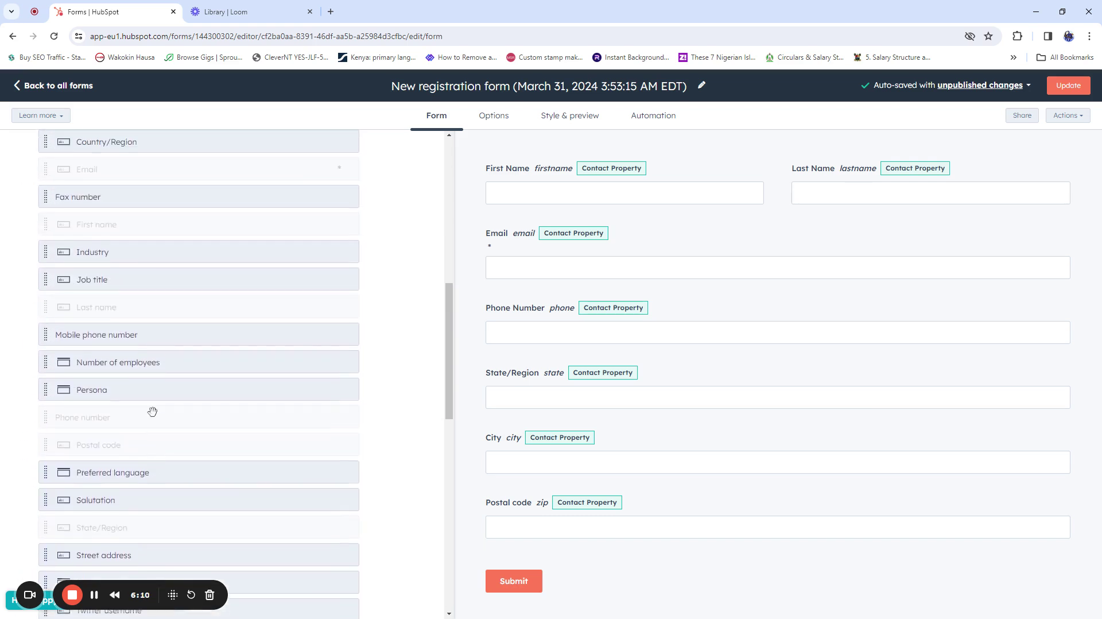
scroll(152, 414, "down", 5)
scroll(154, 414, "down", 3)
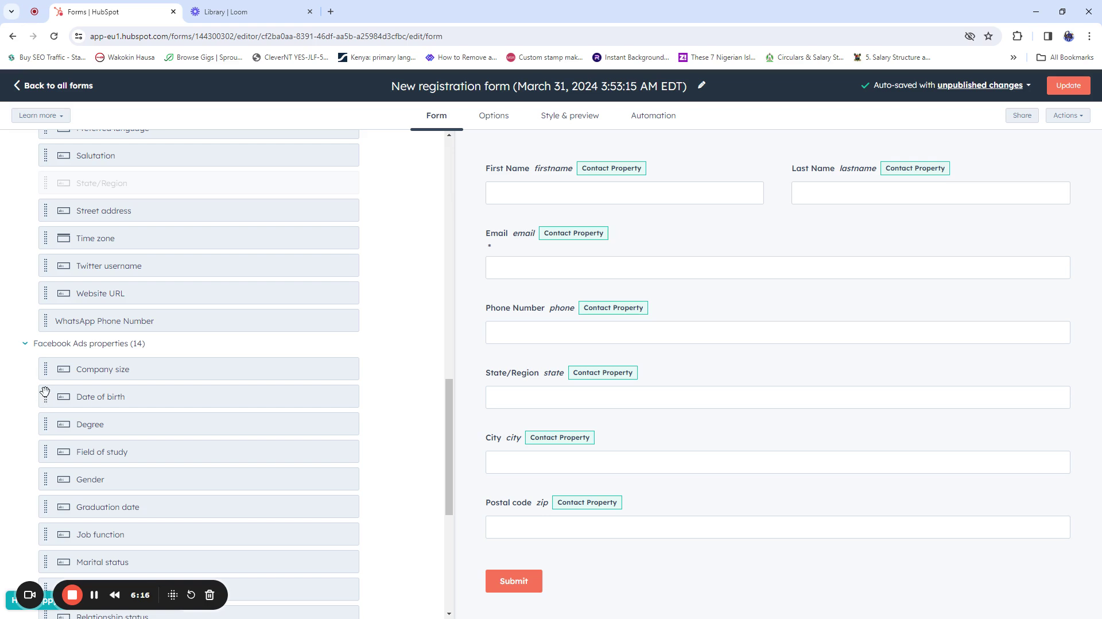
left_click_drag(45, 392, 503, 494)
scroll(706, 482, "down", 1)
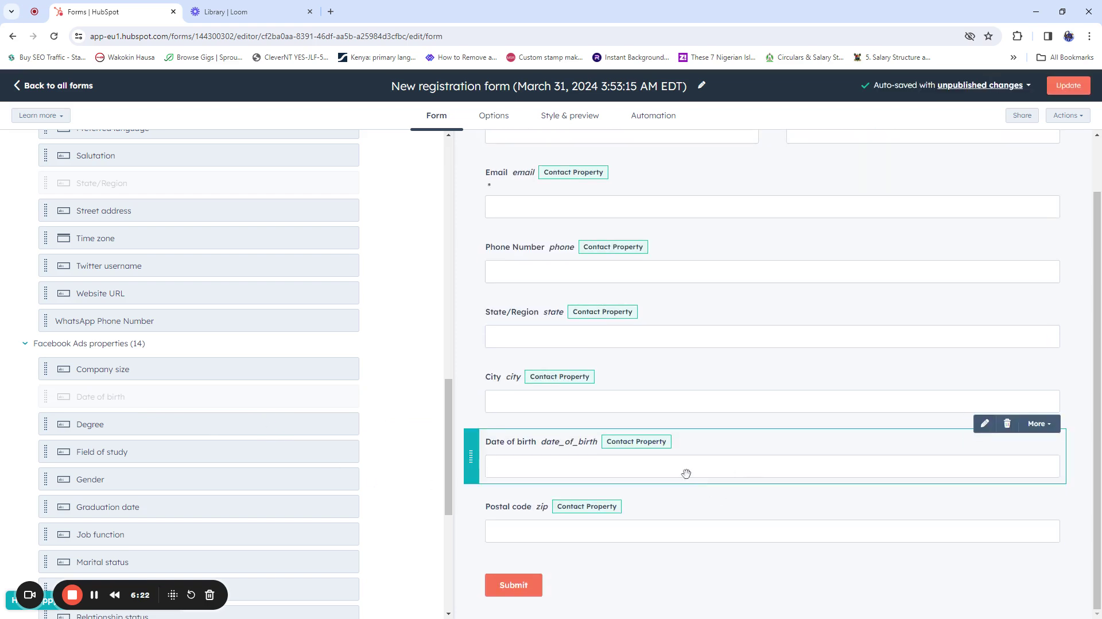
Add the Gender property from Facebook Ads properties to the form directly below Postal code.
scroll(173, 415, "down", 4)
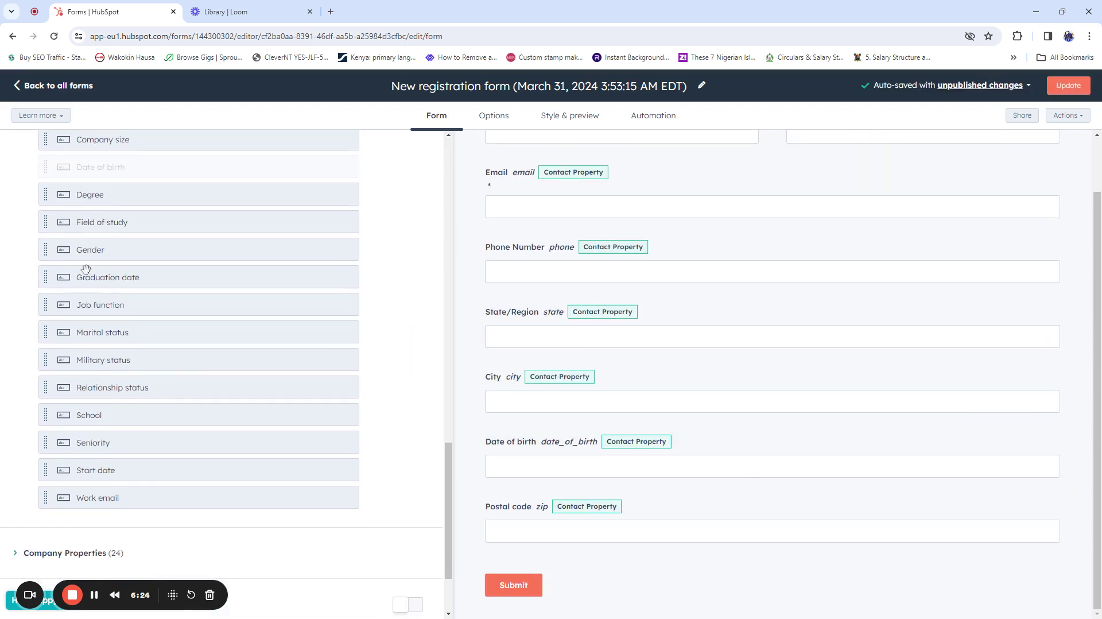
left_click_drag(58, 252, 506, 551)
scroll(604, 500, "down", 1)
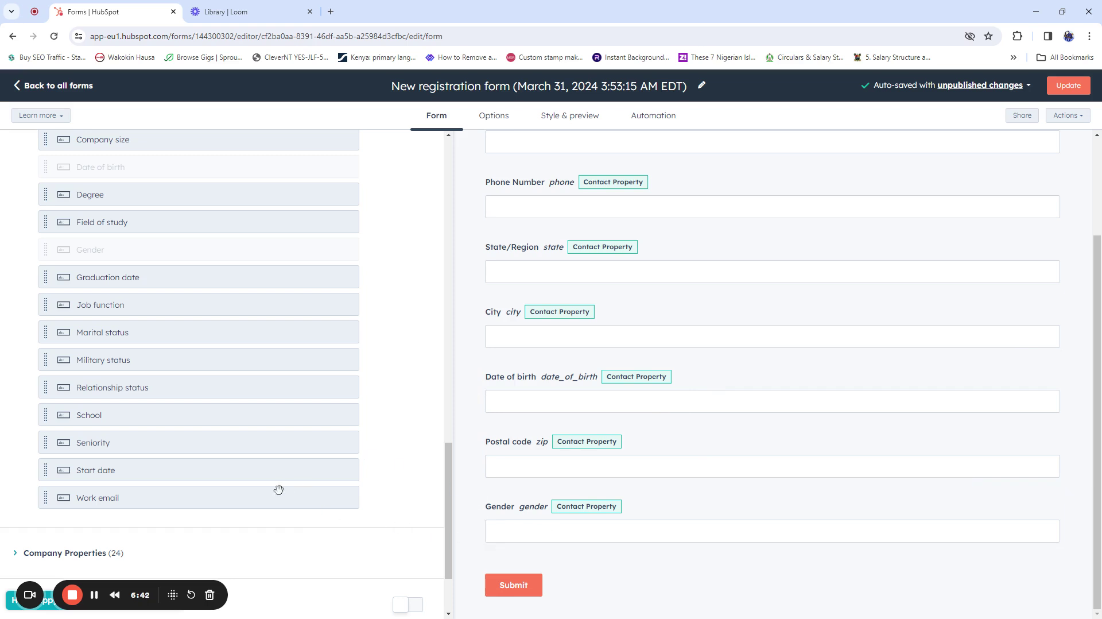
Add the Street address contact property to the form directly below Gender.
scroll(154, 418, "down", 2)
scroll(153, 418, "up", 5)
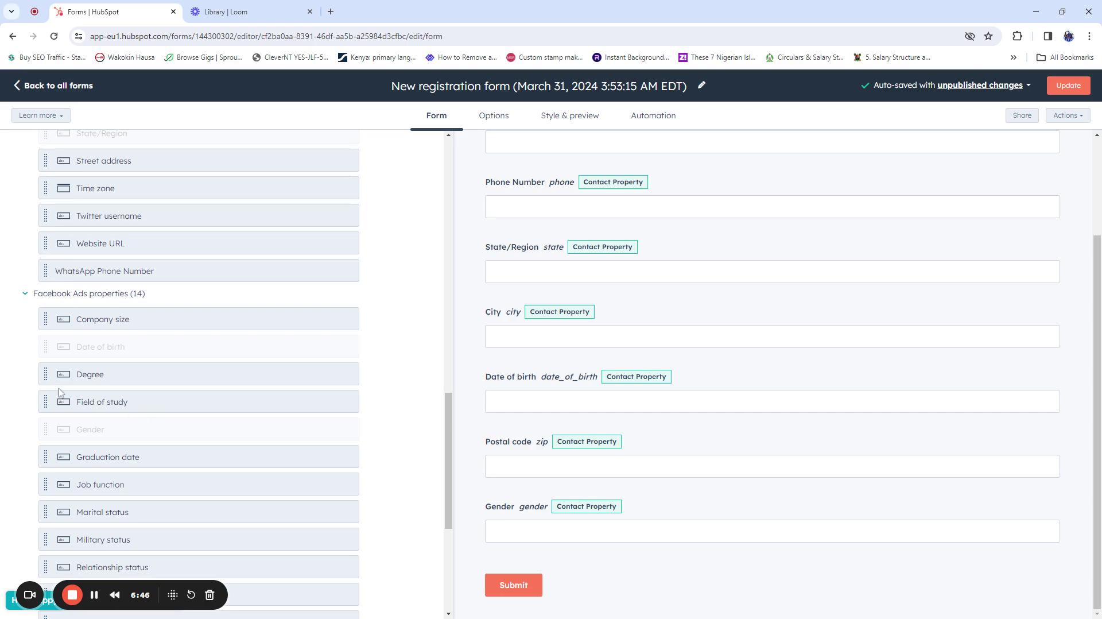
scroll(90, 364, "up", 2)
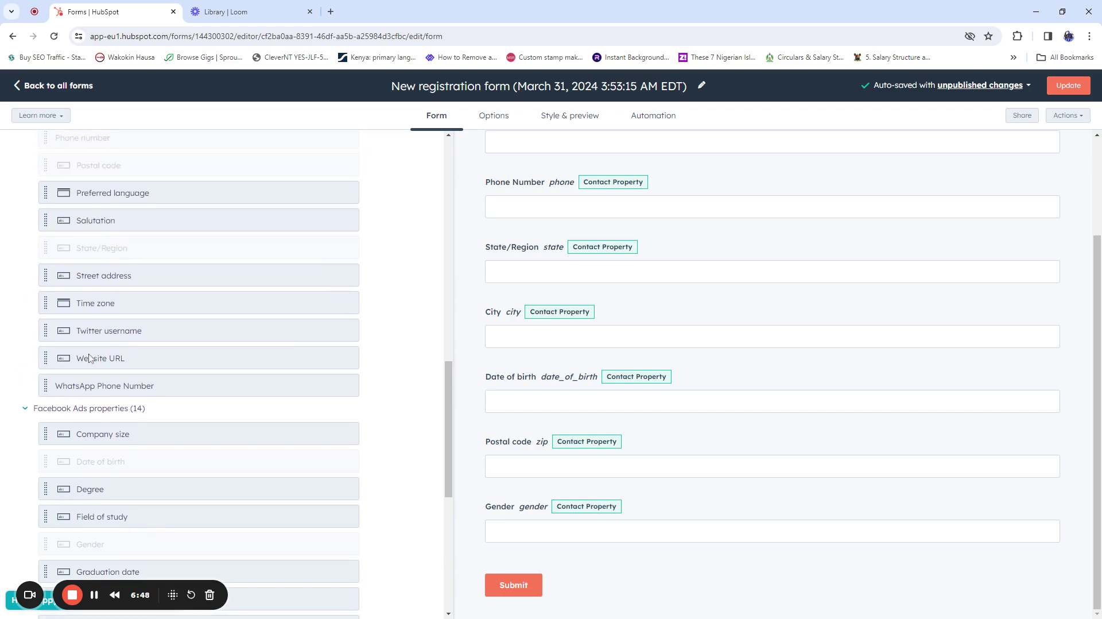
scroll(87, 351, "up", 2)
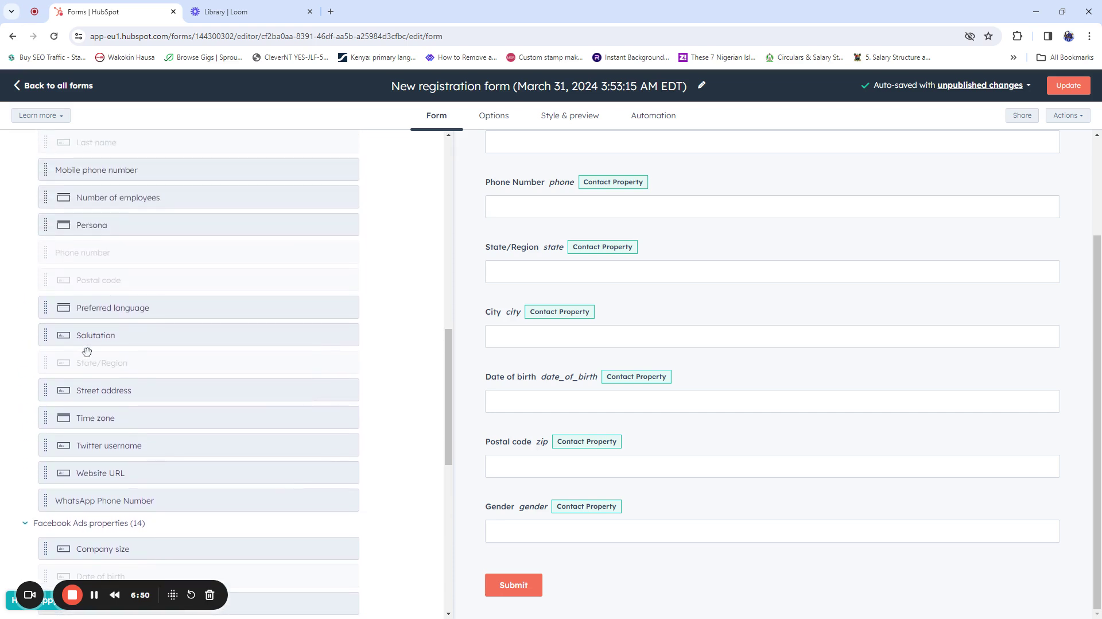
scroll(89, 357, "up", 1)
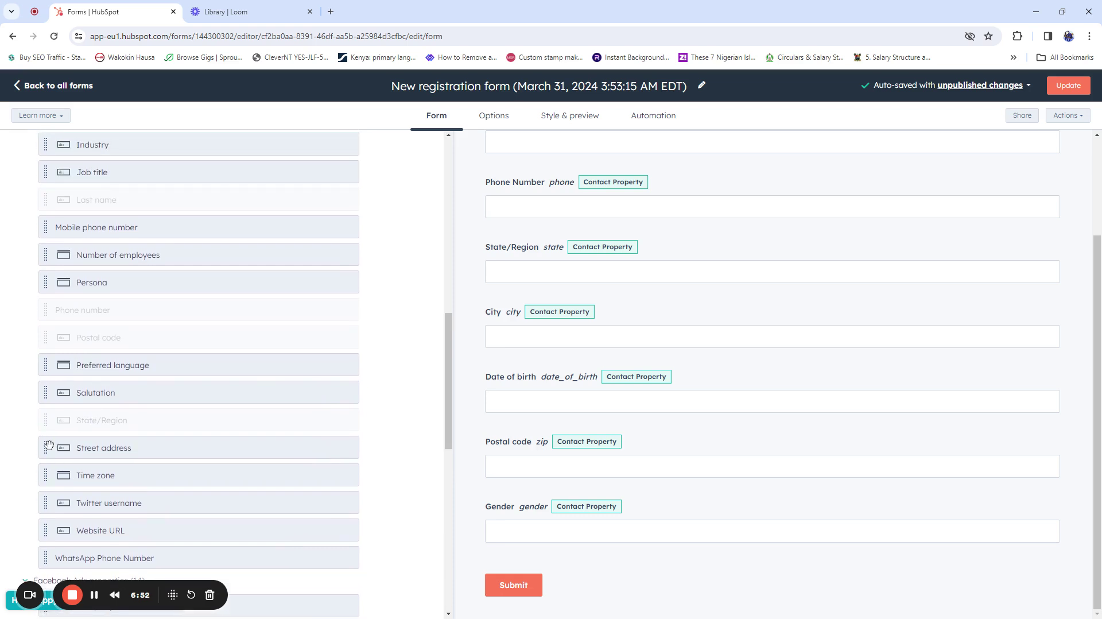
left_click_drag(44, 448, 492, 558)
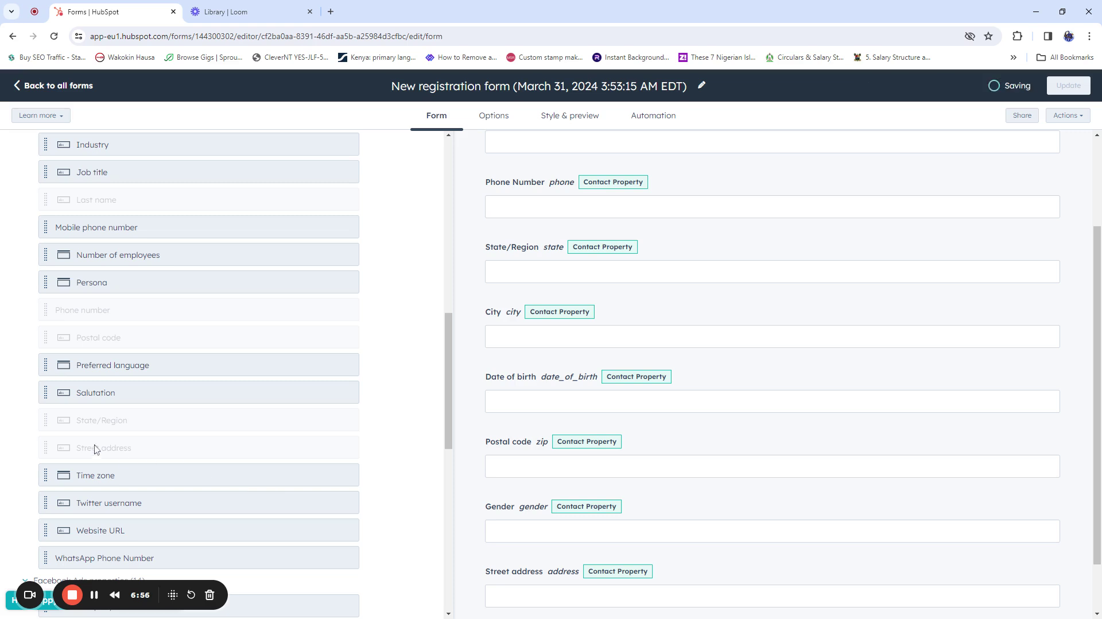
Add the Country/Region contact property to the form between Date of birth and Postal code.
scroll(83, 320, "up", 6)
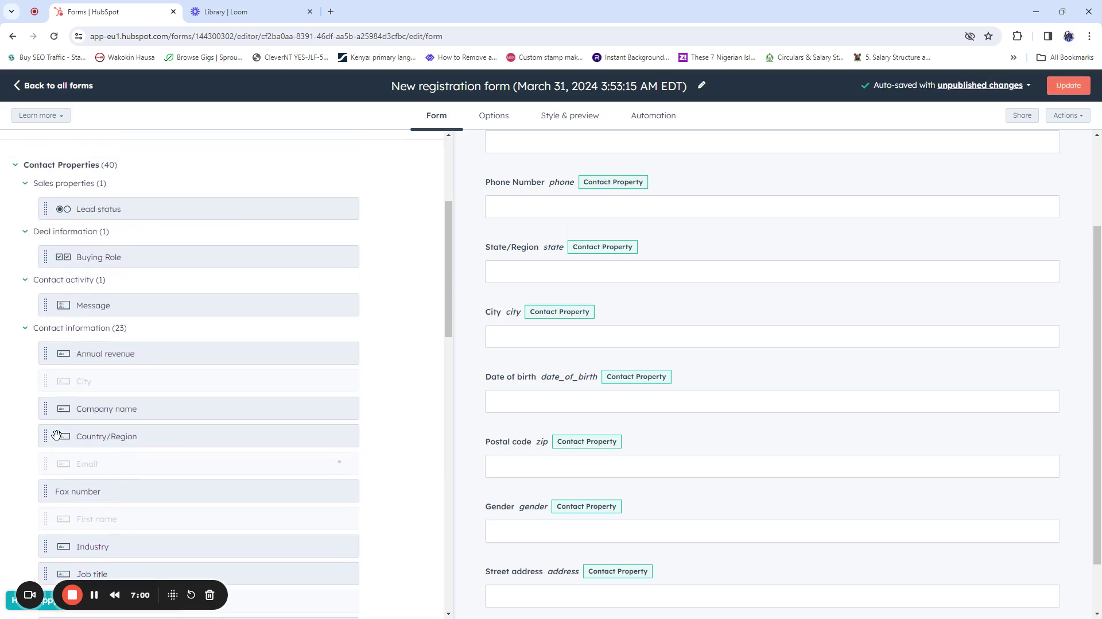
left_click_drag(44, 436, 497, 434)
scroll(589, 431, "down", 2)
scroll(588, 429, "up", 4)
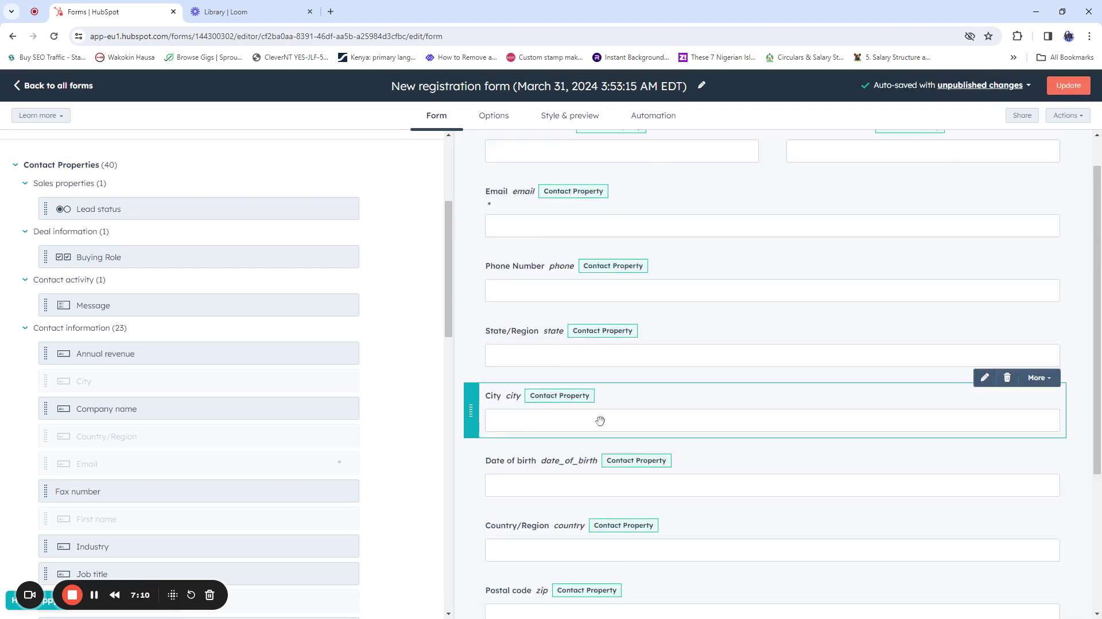
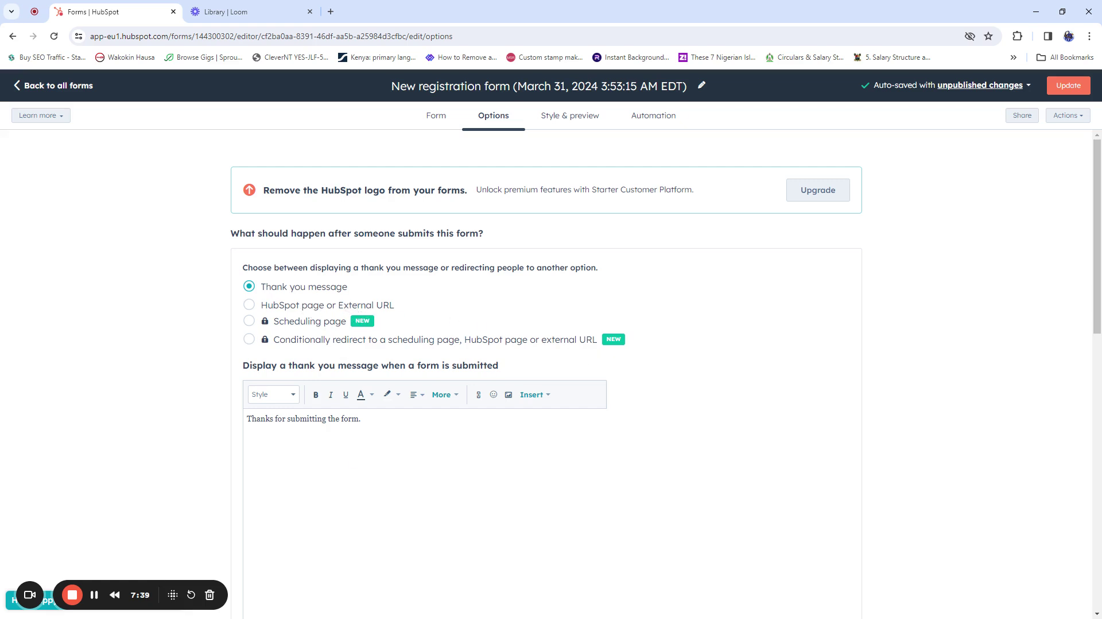
Replace the thank you message with "Your application has been submitted" and, on a second line, "Please look forward for our Interview invitation!".
left_click_drag(361, 418, 244, 425)
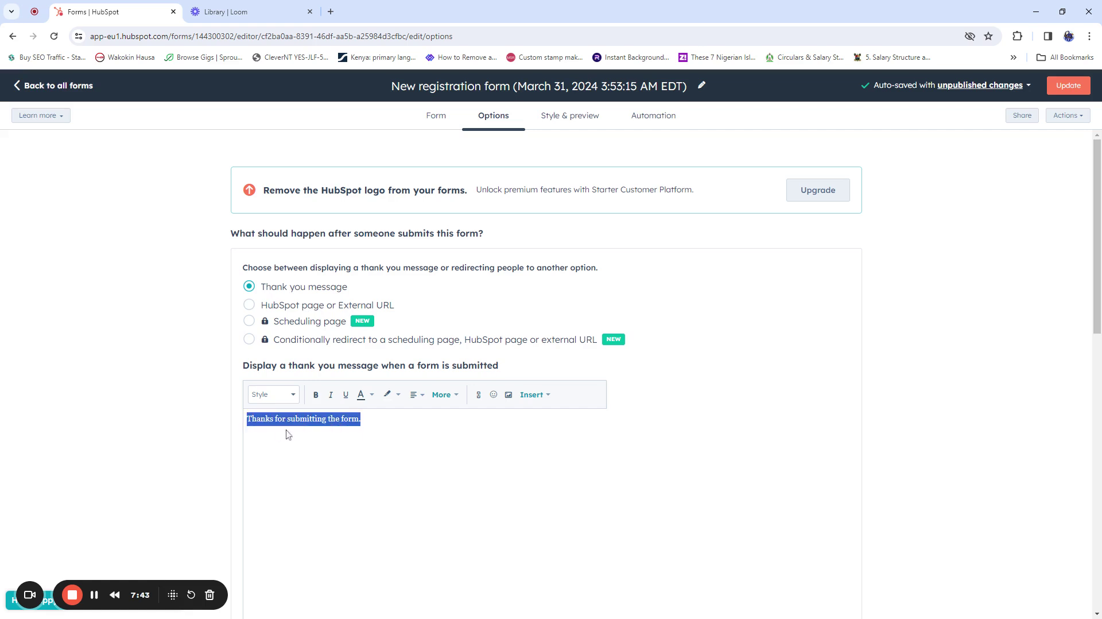
left_click(361, 419)
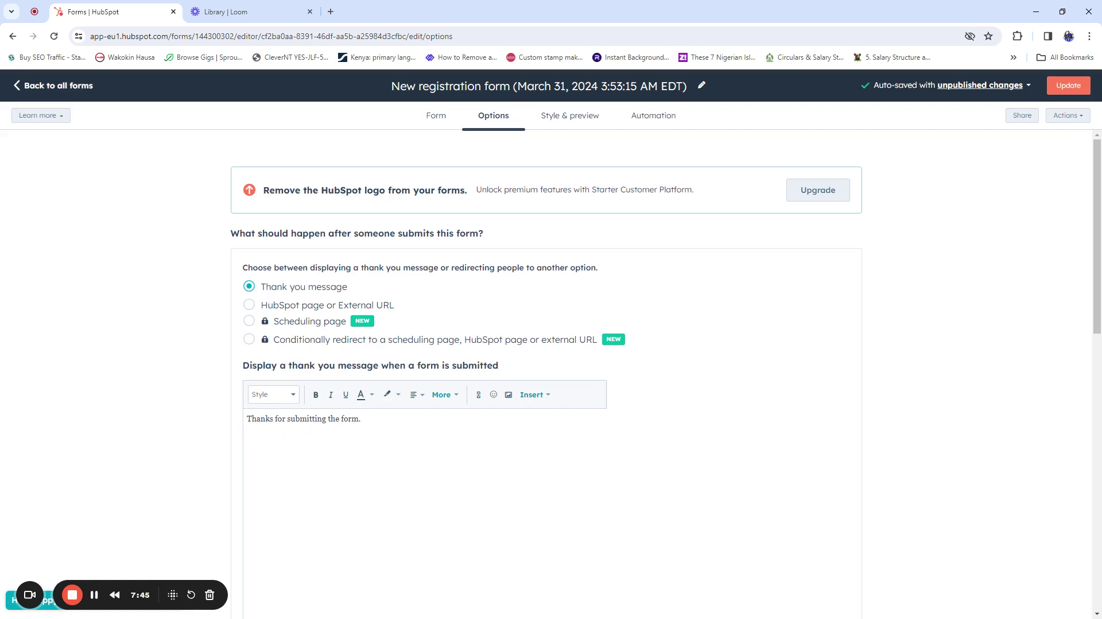
key("ctrl+a")
key("BackSpace")
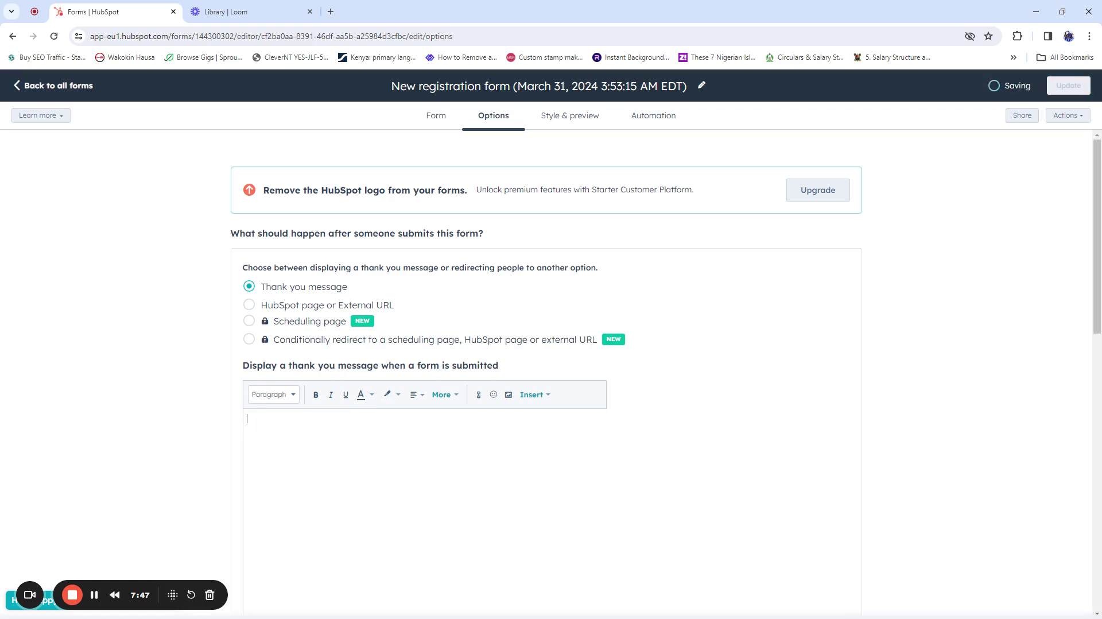
type("Your application has been submitted")
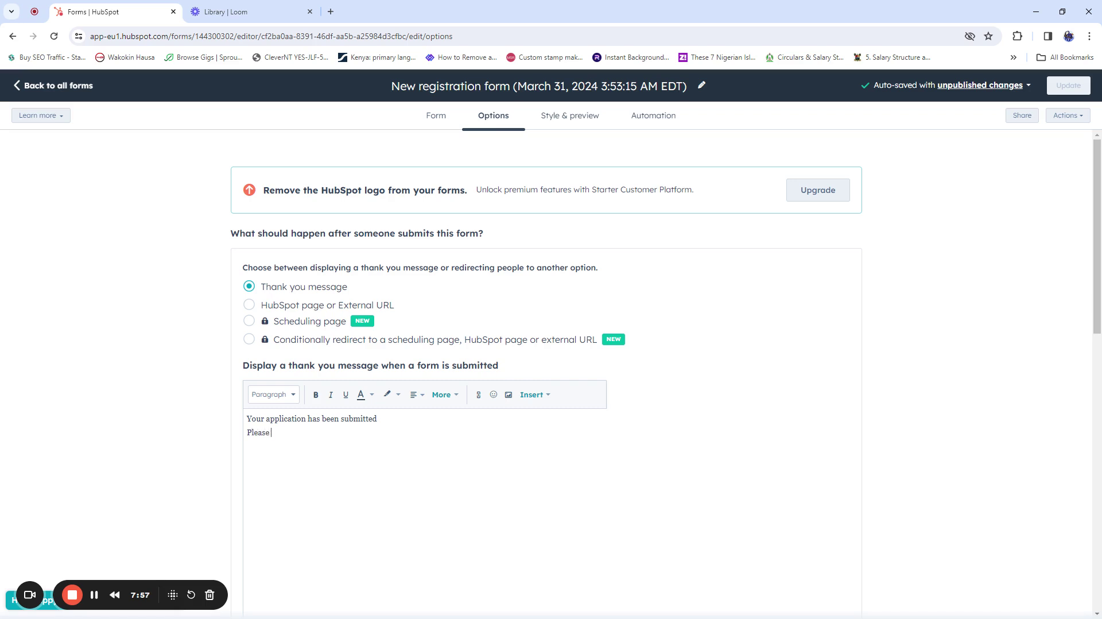
type("k forward for our Interview invitation!")
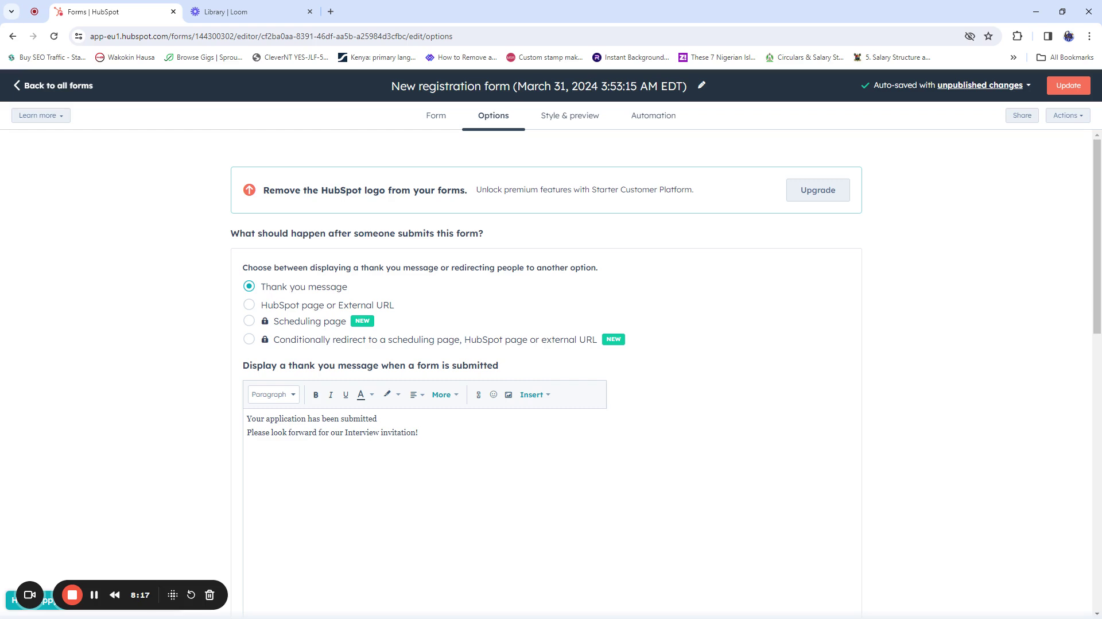
Review the form's submission options, including lifecycle stage and notifications, and look over its style choices and preview.
scroll(504, 402, "down", 10)
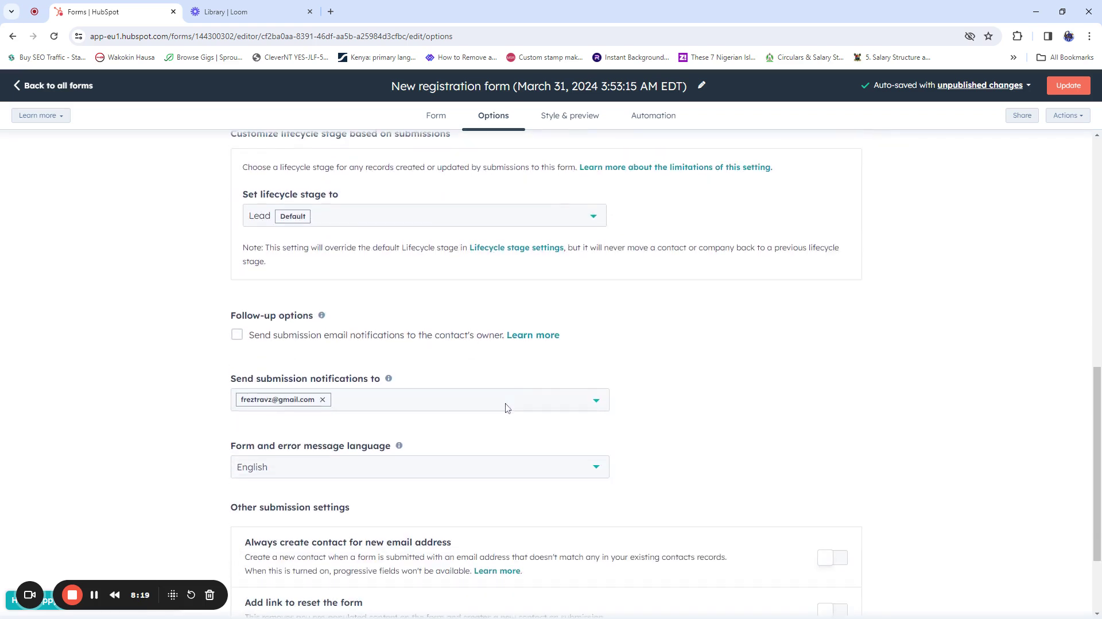
scroll(507, 408, "up", 2)
scroll(507, 409, "up", 1)
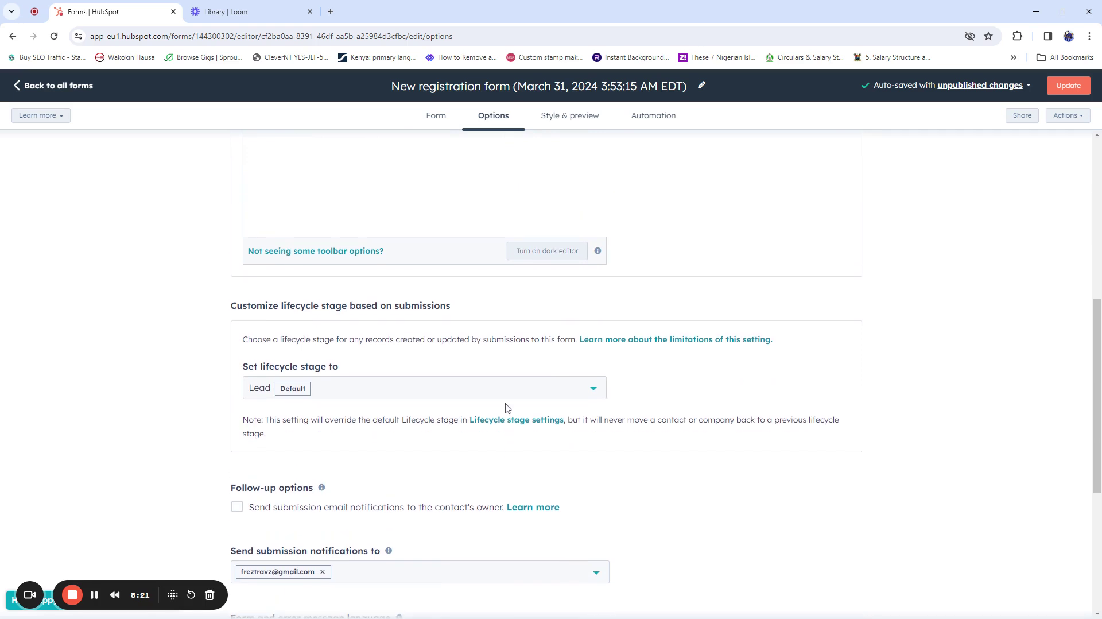
scroll(502, 408, "up", 6)
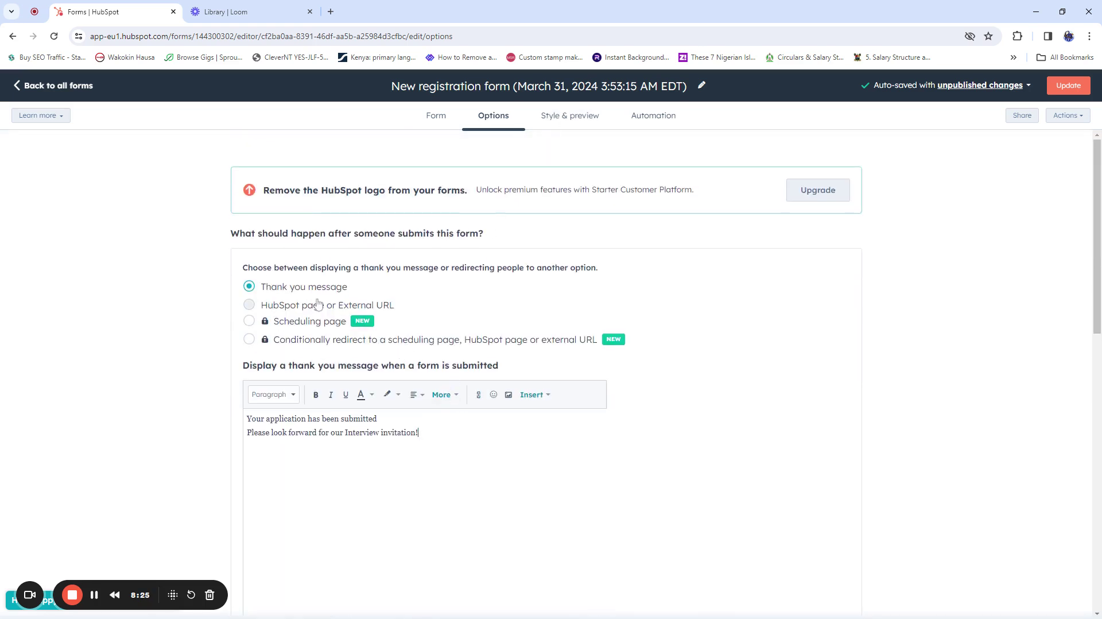
left_click(564, 117)
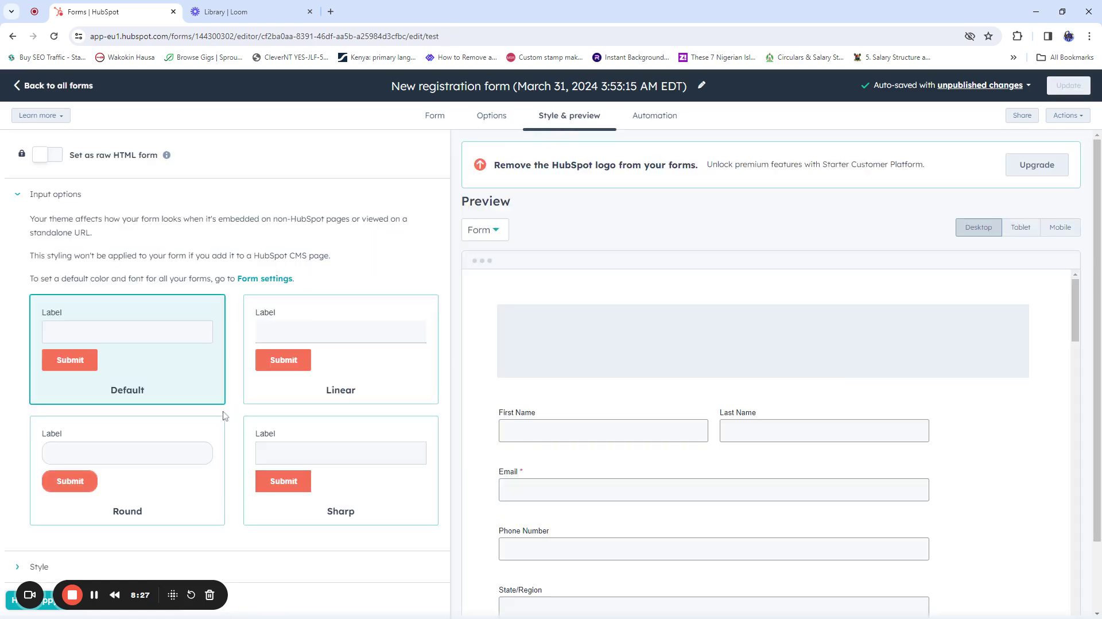
scroll(586, 359, "down", 10)
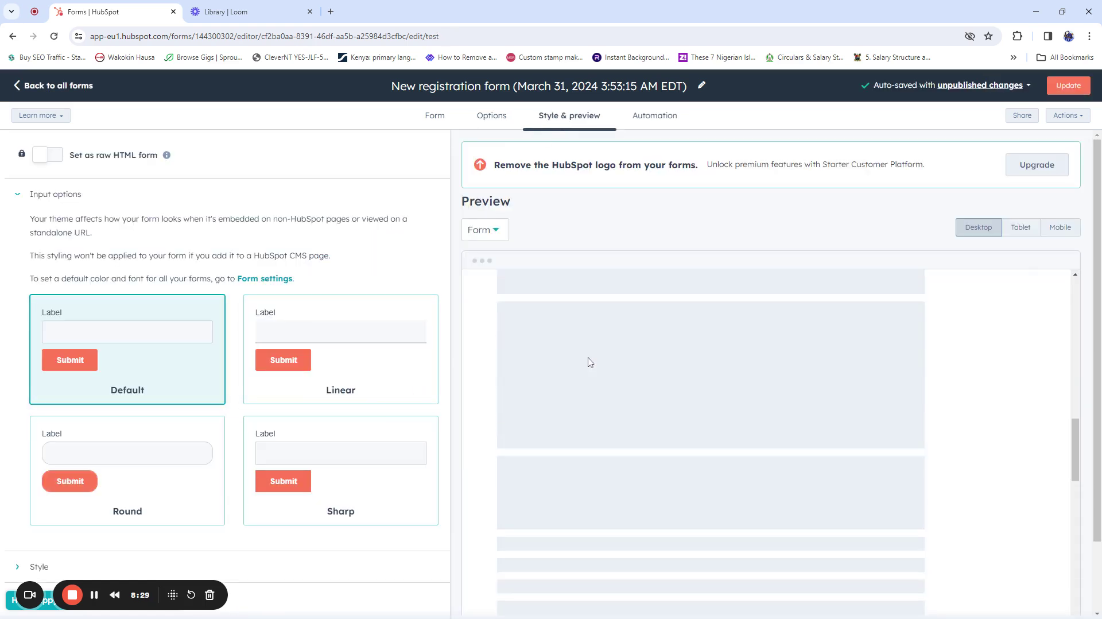
scroll(590, 362, "up", 5)
left_click(492, 116)
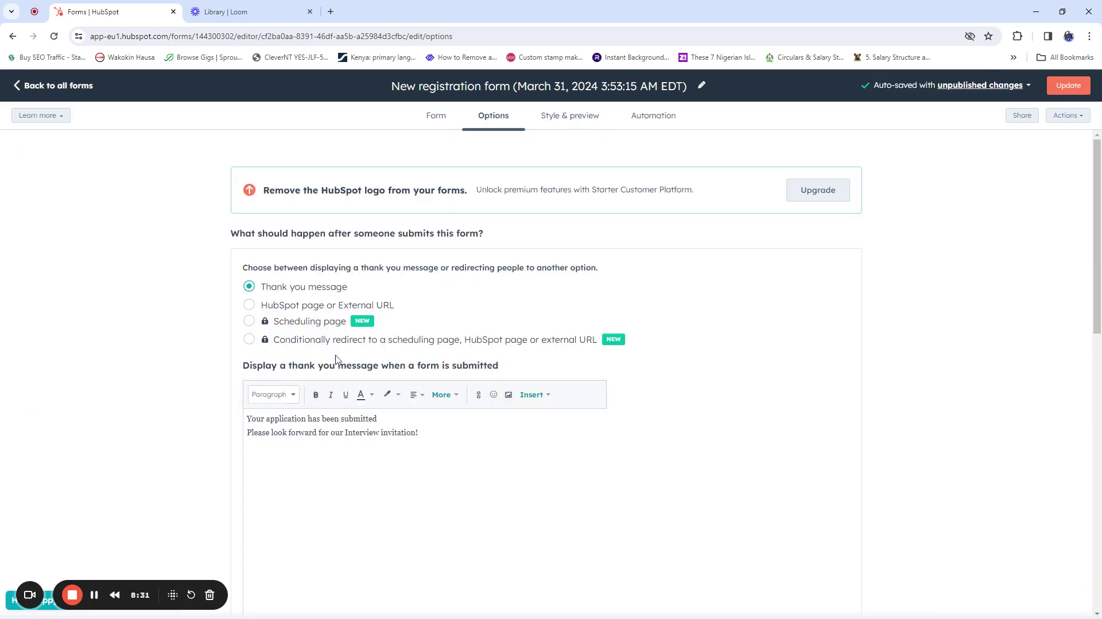
scroll(410, 371, "down", 10)
scroll(452, 265, "up", 8)
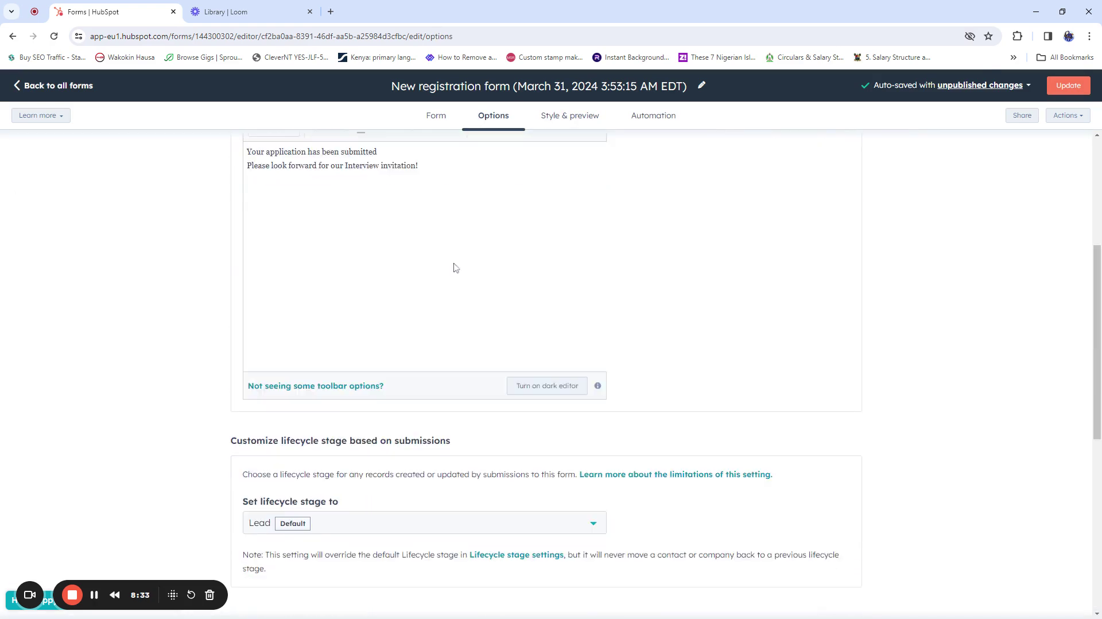
Apply the Round input style to the form and check its fields and submit button in the preview.
left_click(583, 118)
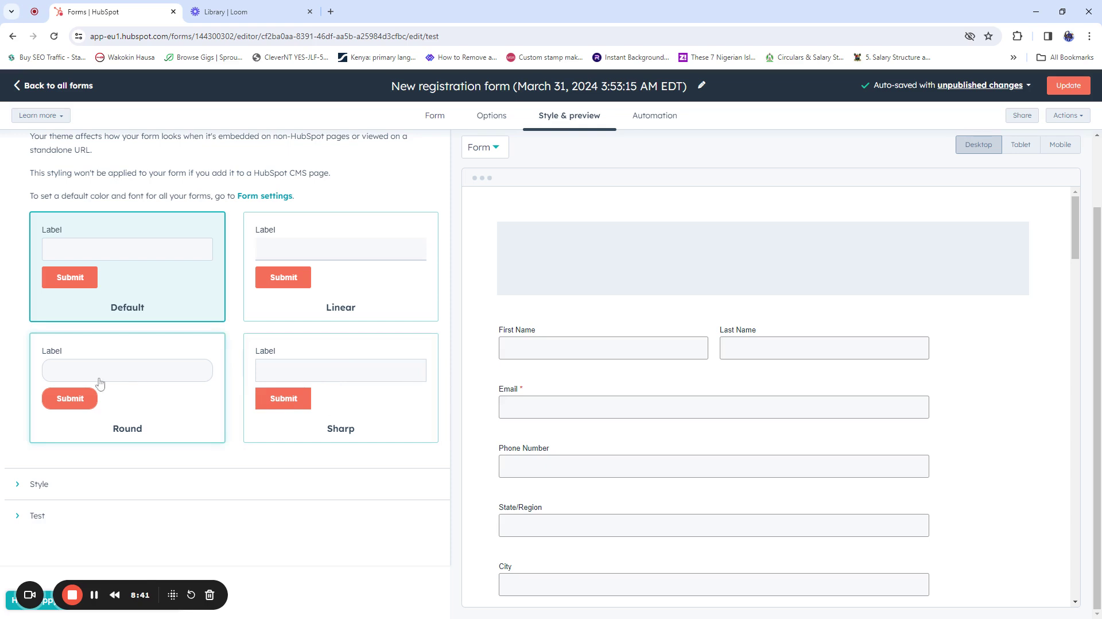
left_click(119, 387)
scroll(795, 437, "down", 5)
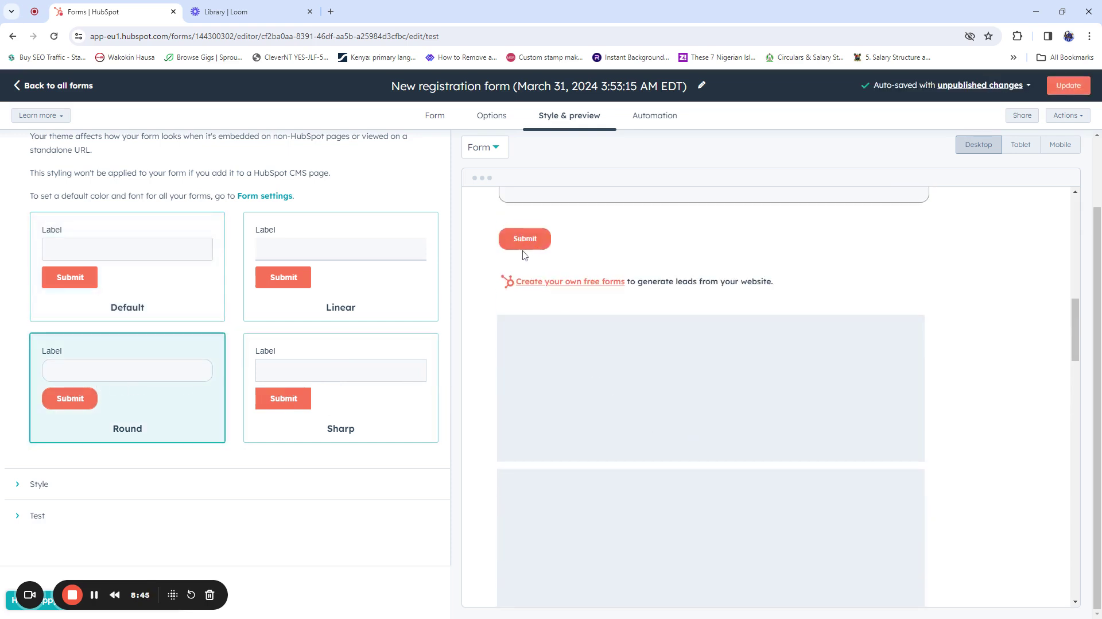
scroll(532, 248, "up", 4)
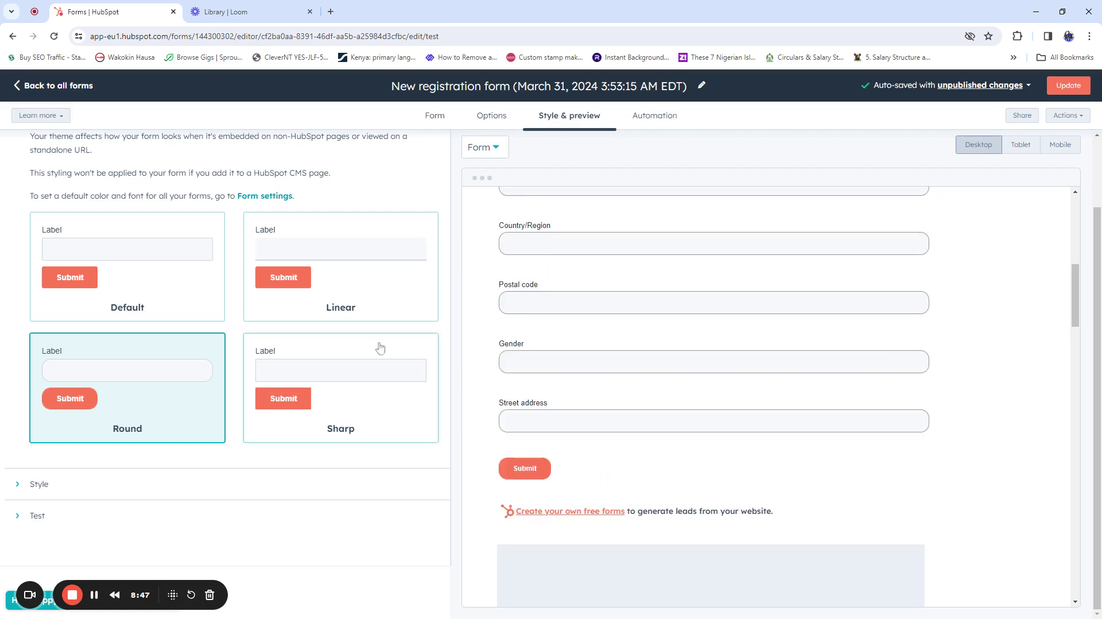
scroll(256, 363, "up", 2)
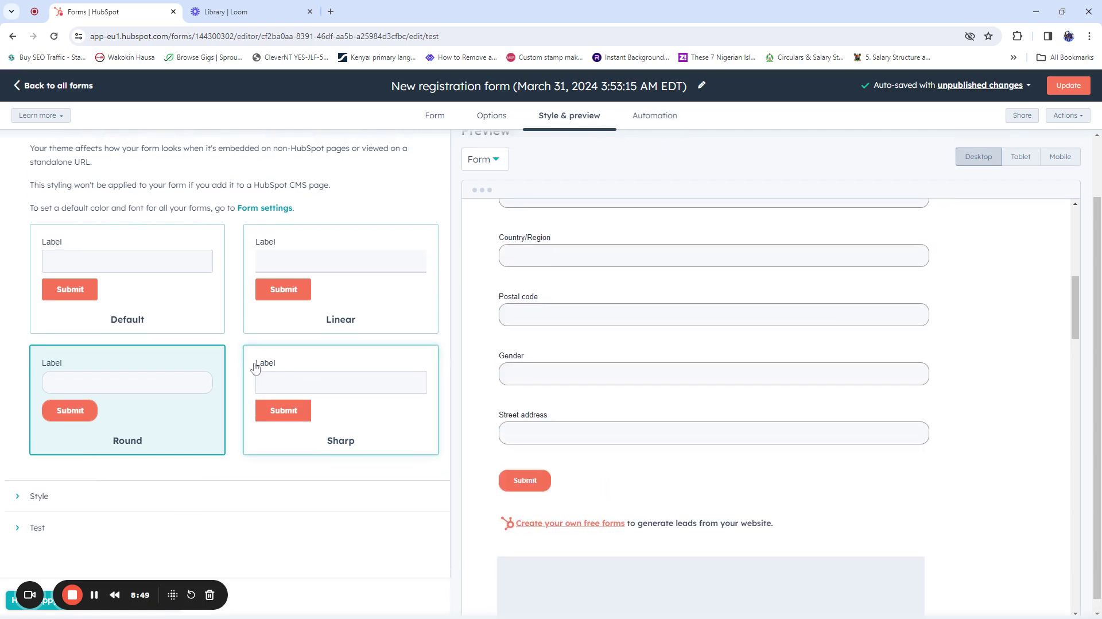
scroll(612, 357, "down", 1)
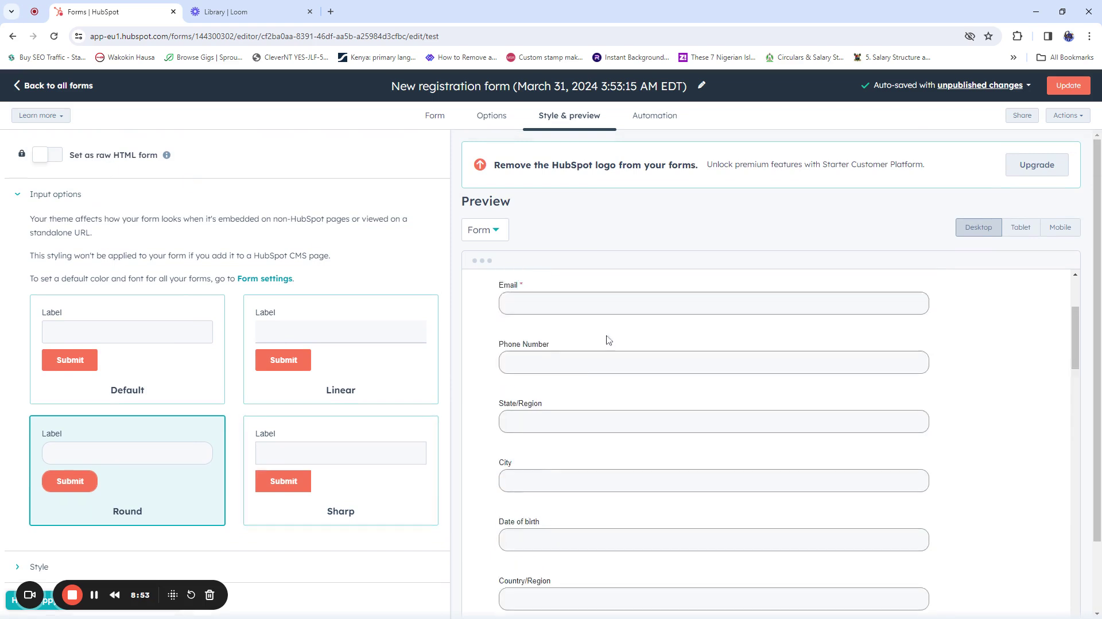
Examine the form's follow-up, notification, language and other submission settings.
left_click(492, 116)
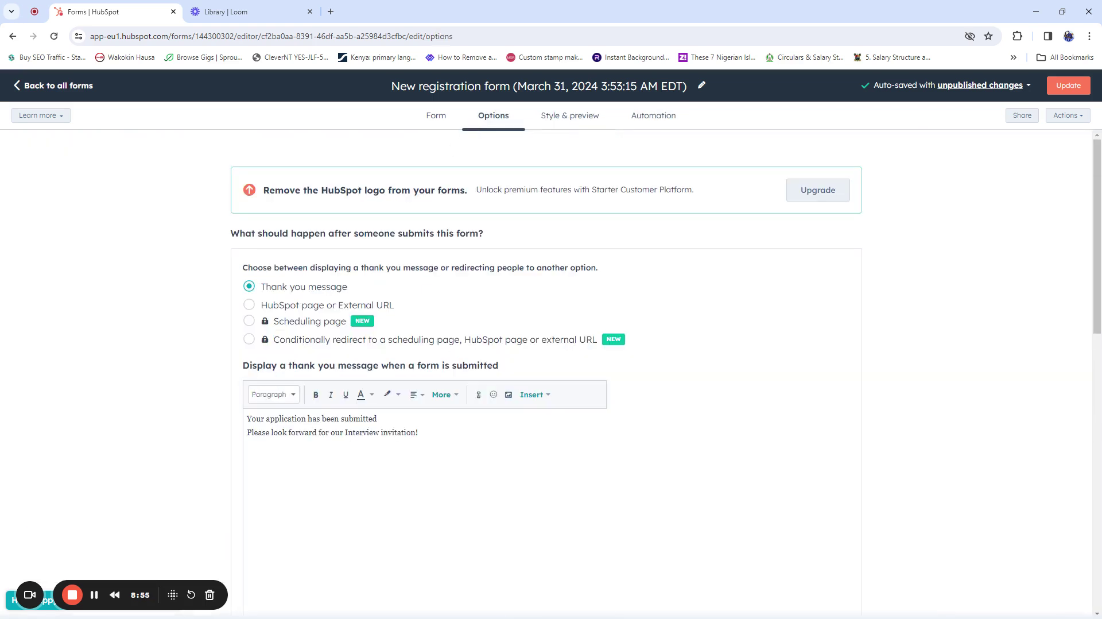
scroll(660, 384, "down", 2)
scroll(694, 384, "down", 10)
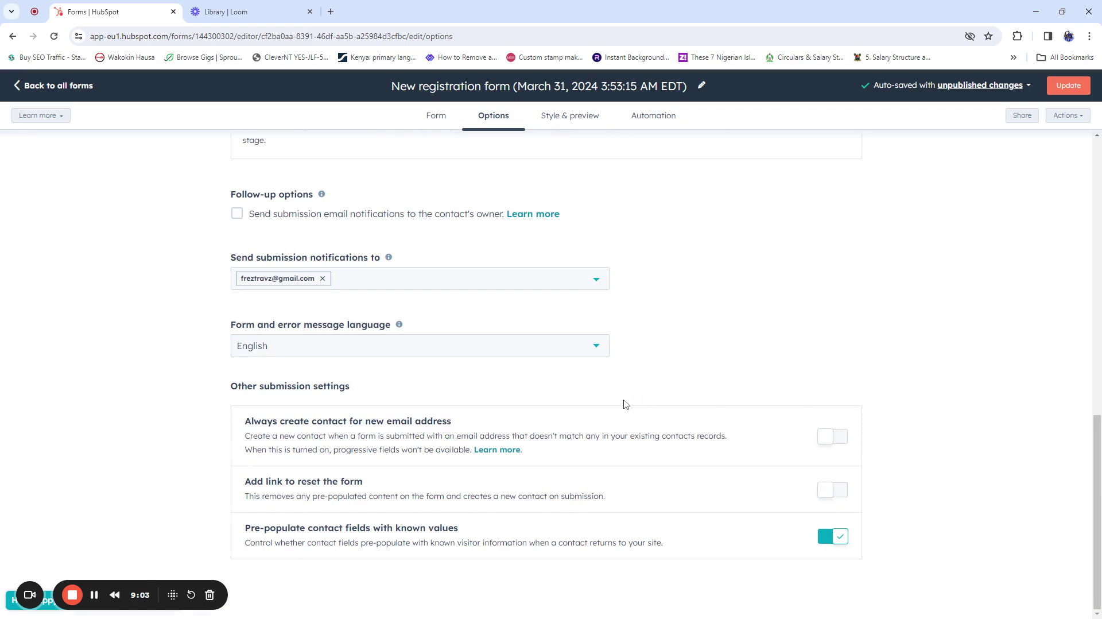
Rename the form as "Recruitment form Accountants".
scroll(626, 404, "up", 3)
scroll(625, 405, "up", 1)
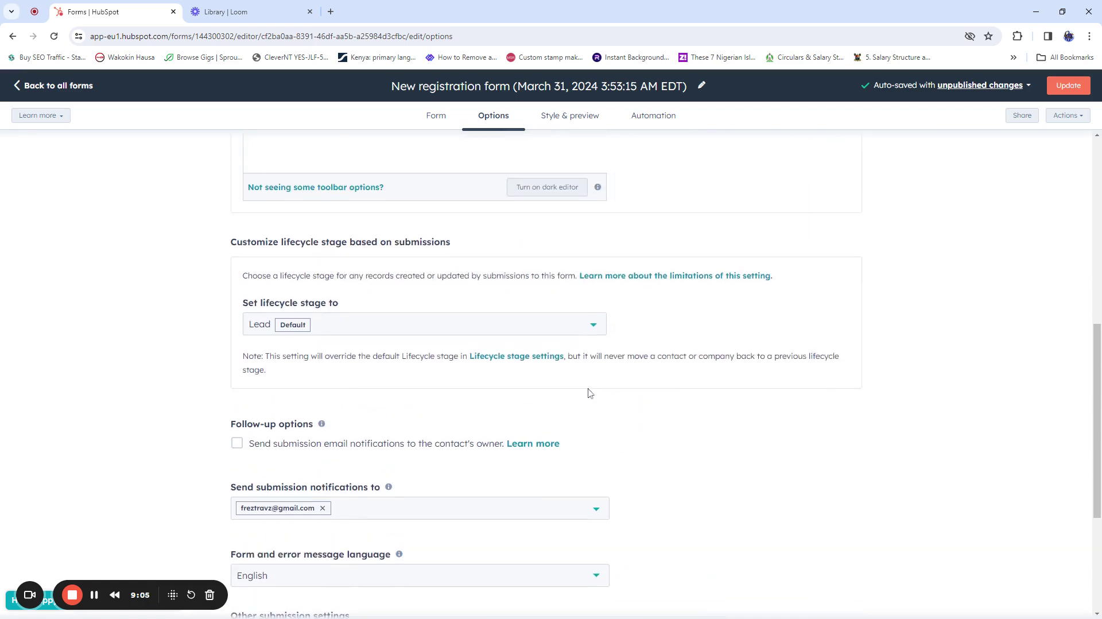
scroll(482, 361, "up", 3)
scroll(480, 360, "up", 3)
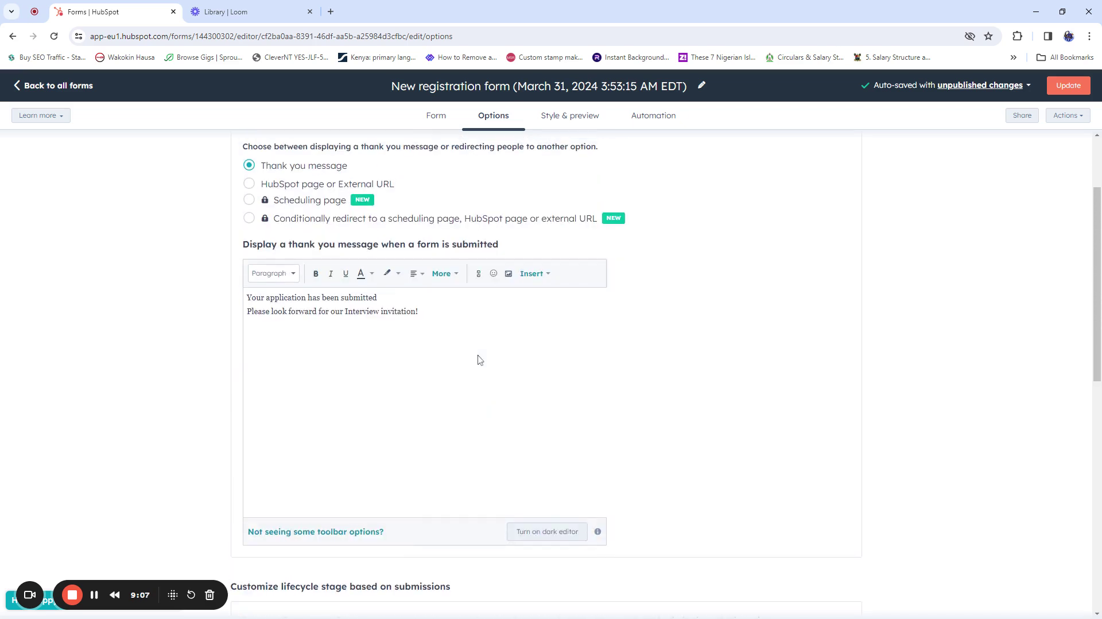
scroll(480, 360, "up", 2)
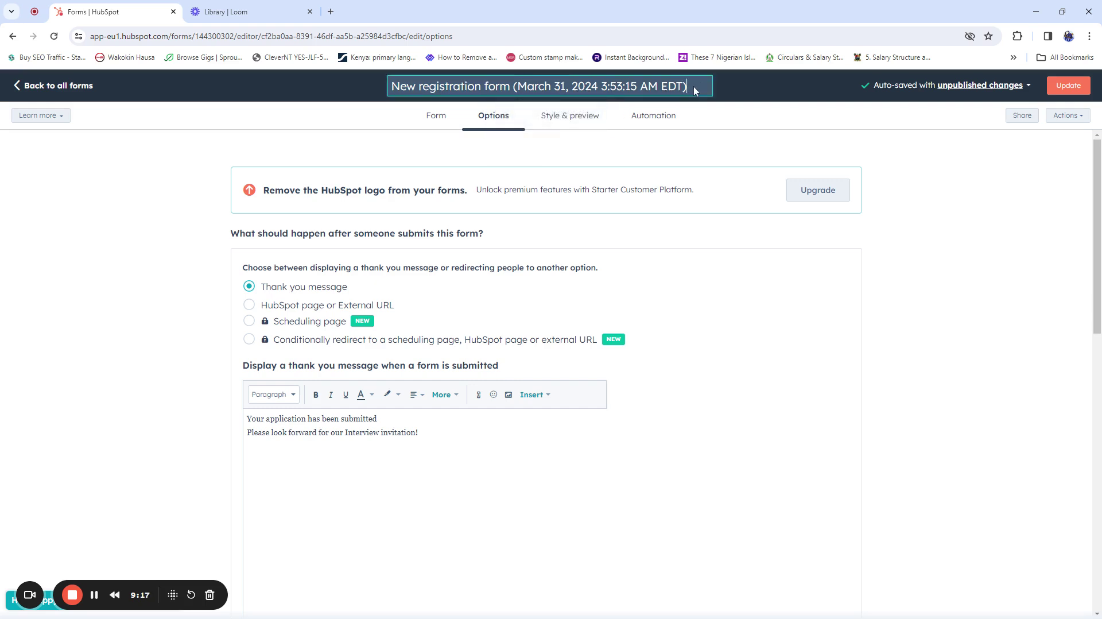
key("ctrl+a")
key("BackSpace")
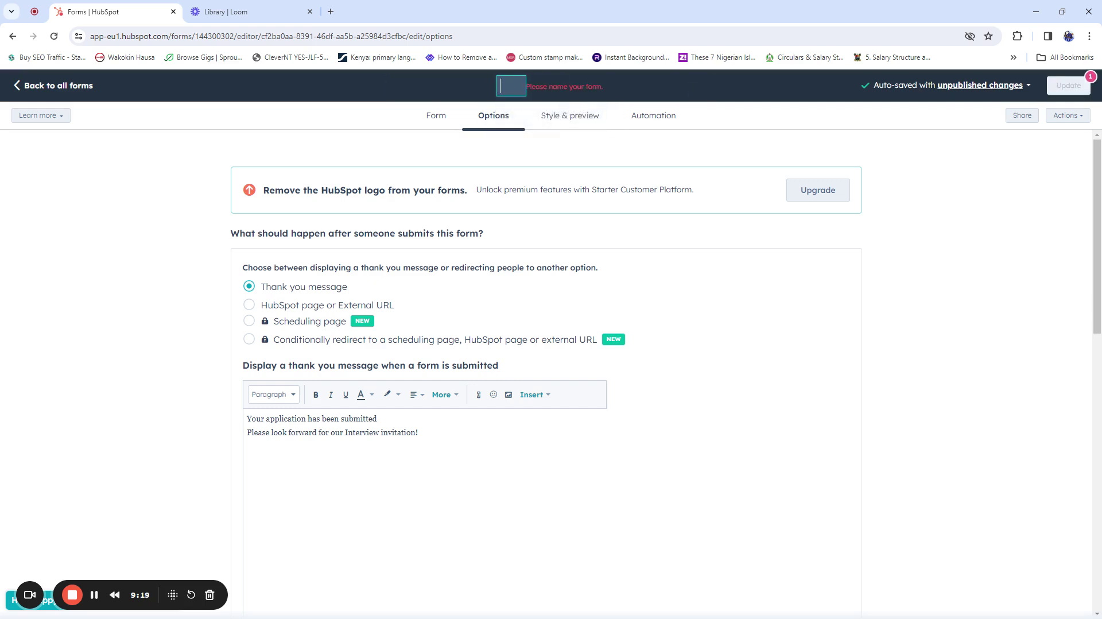
type("Recruit")
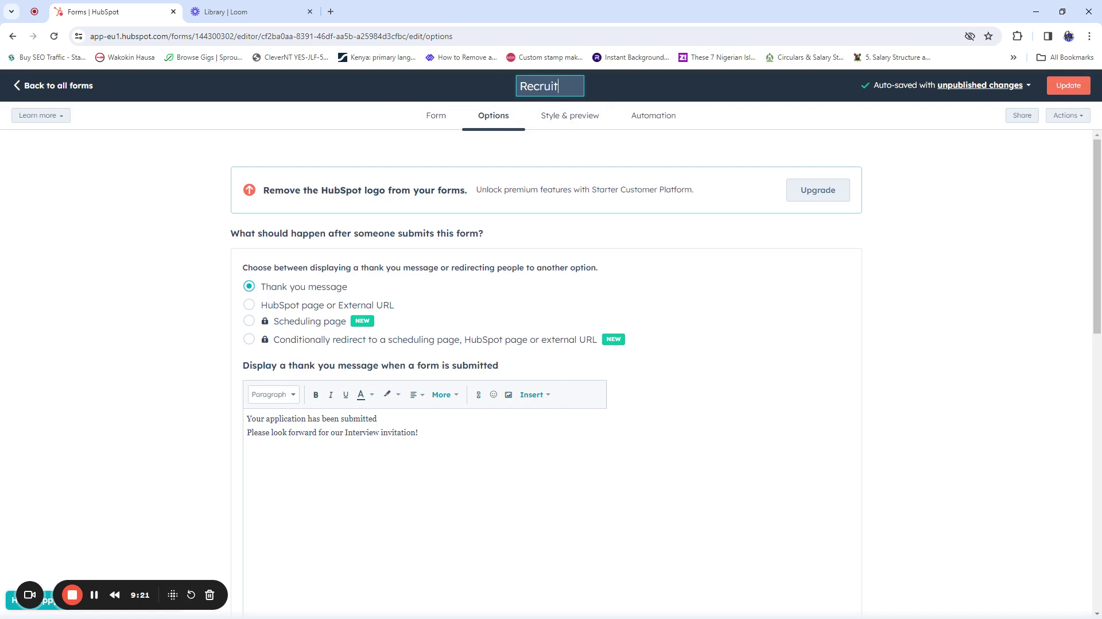
type("ment form")
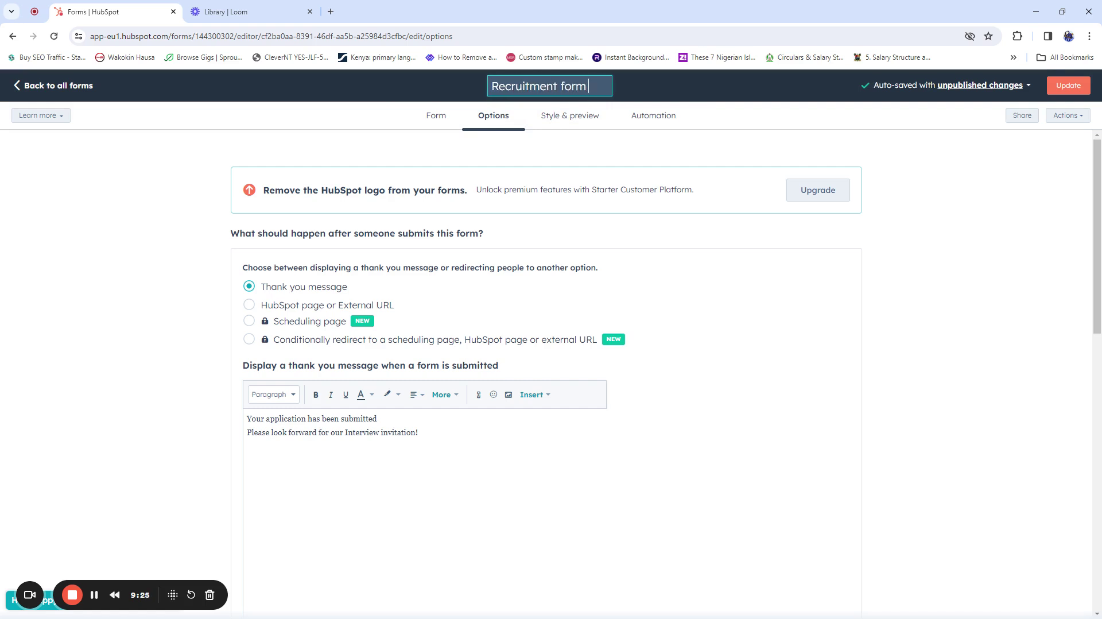
type(" 1")
key("BackSpace")
type("A")
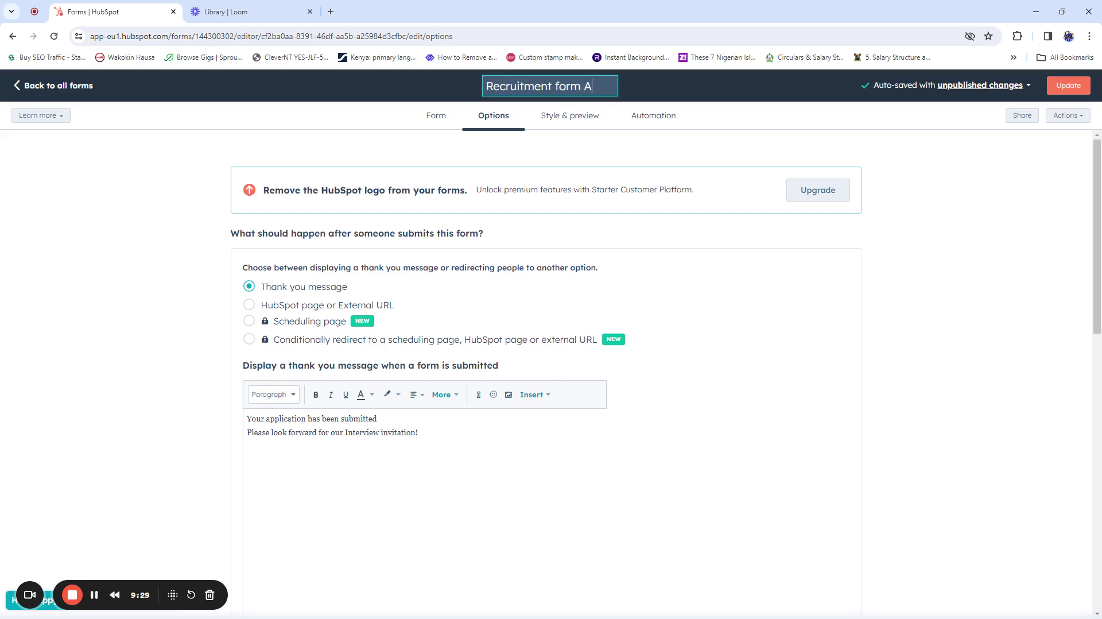
type("ccountants")
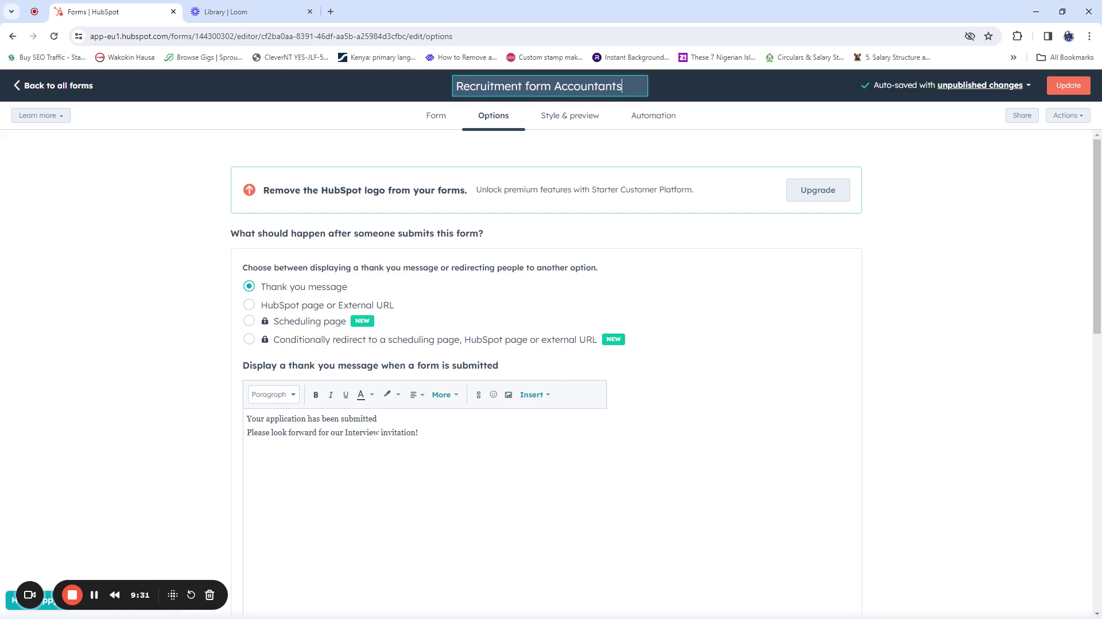
key("Return")
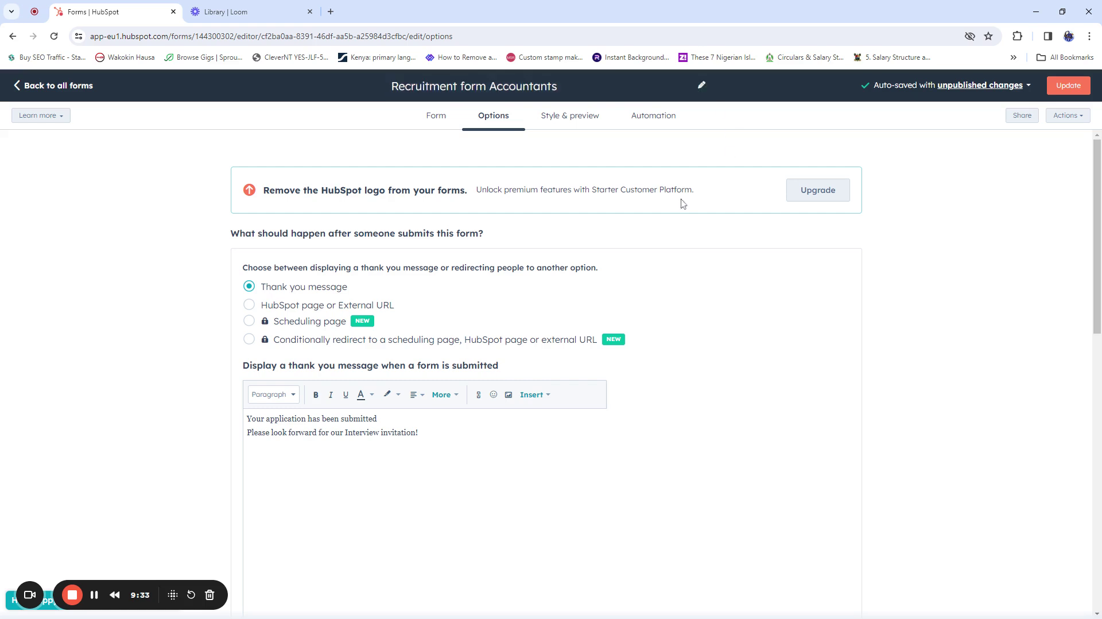
View the form in a new tab as visitors see it, and return to the editor to check its fields.
left_click(1068, 117)
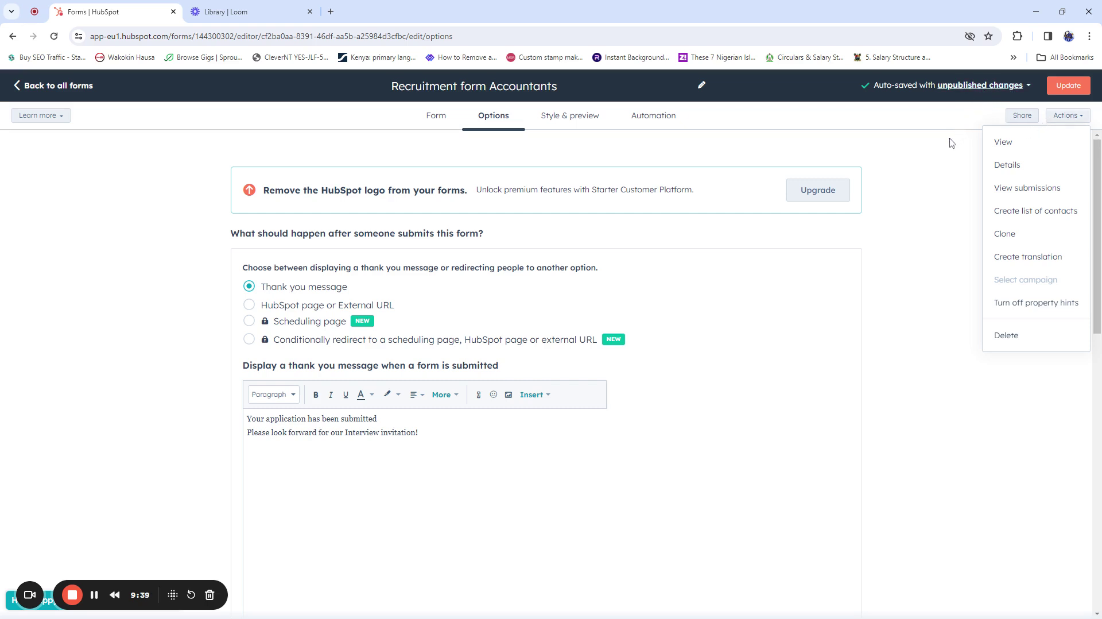
left_click(1003, 141)
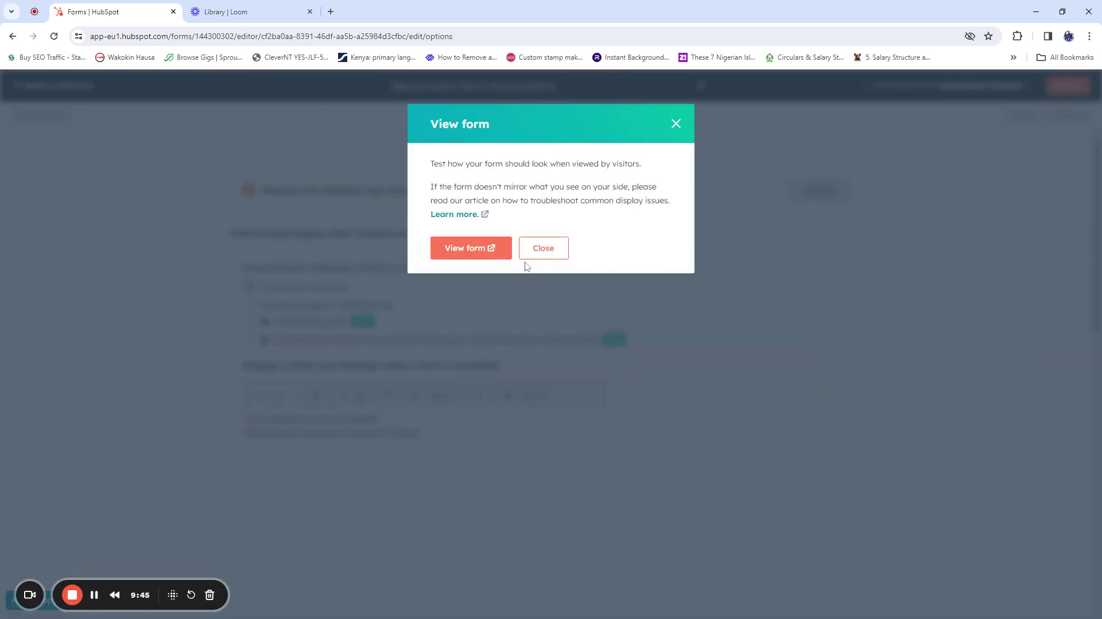
left_click(462, 251)
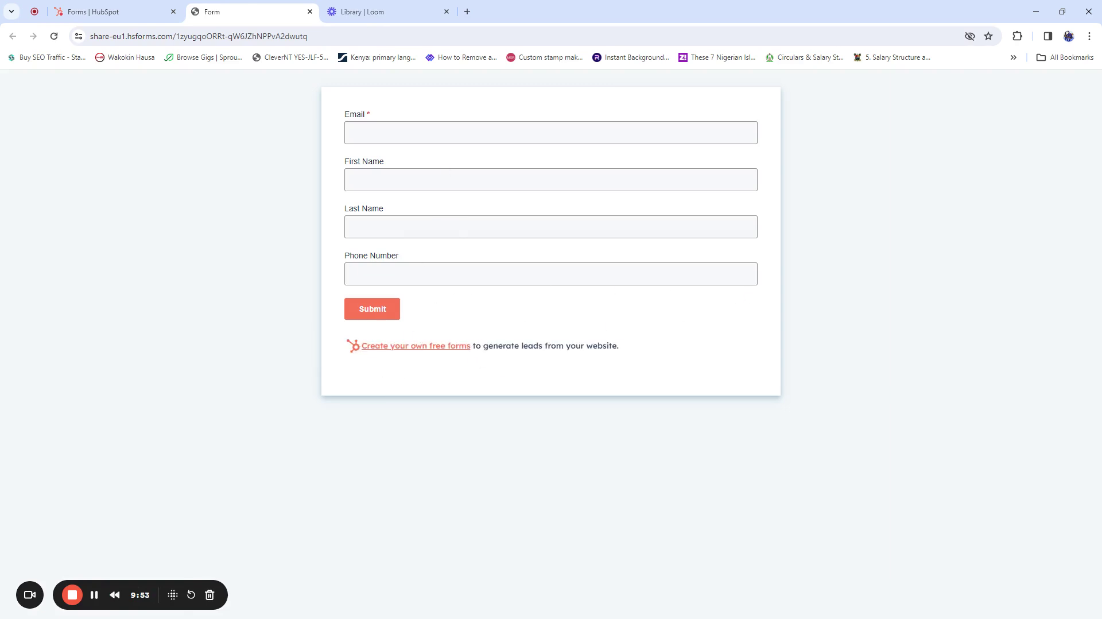
left_click(140, 11)
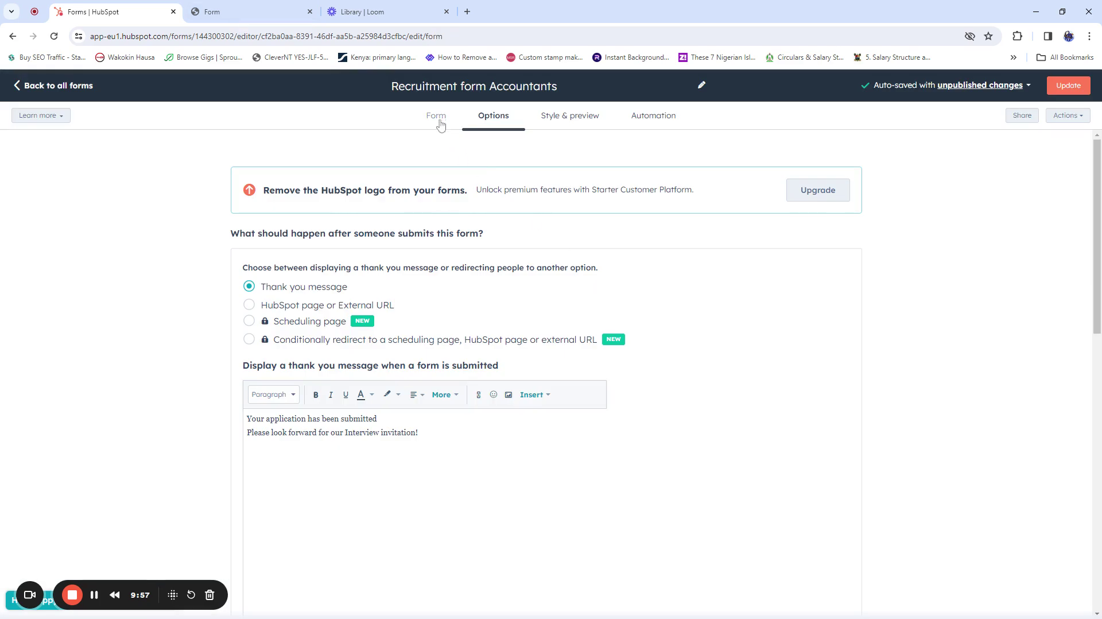
left_click(439, 118)
scroll(769, 448, "down", 3)
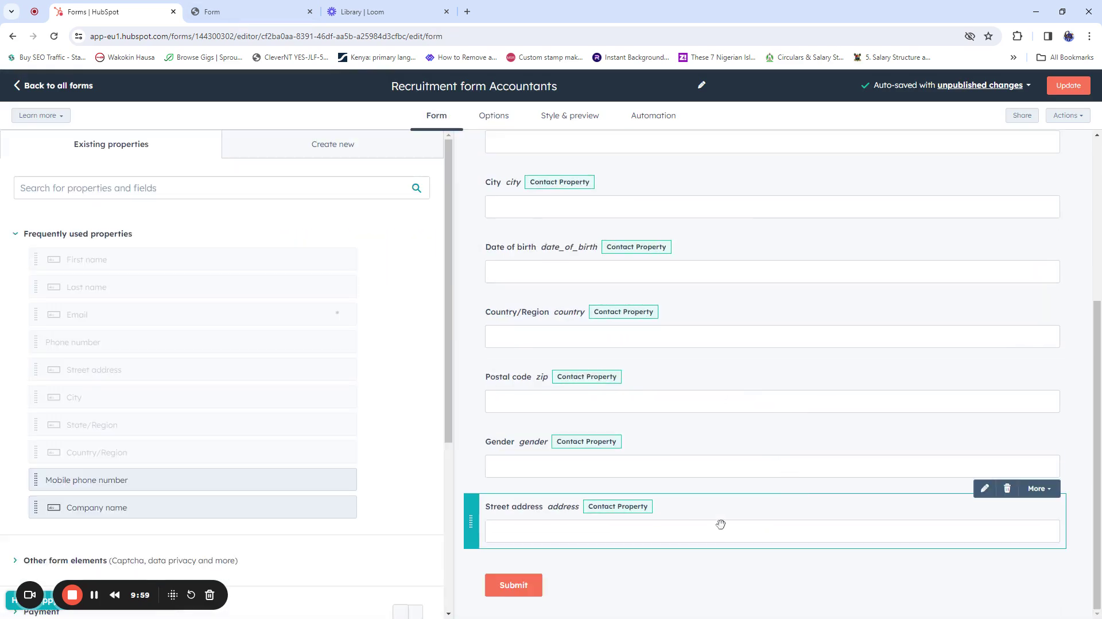
scroll(746, 460, "up", 5)
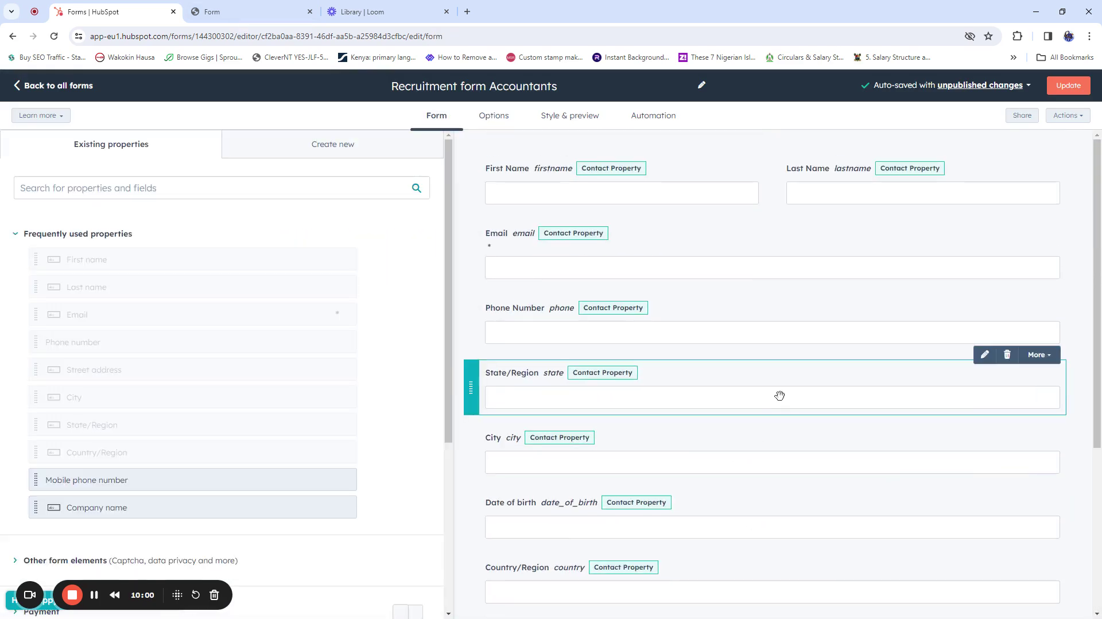
Publish the updated form and copy its share link.
left_click(1067, 116)
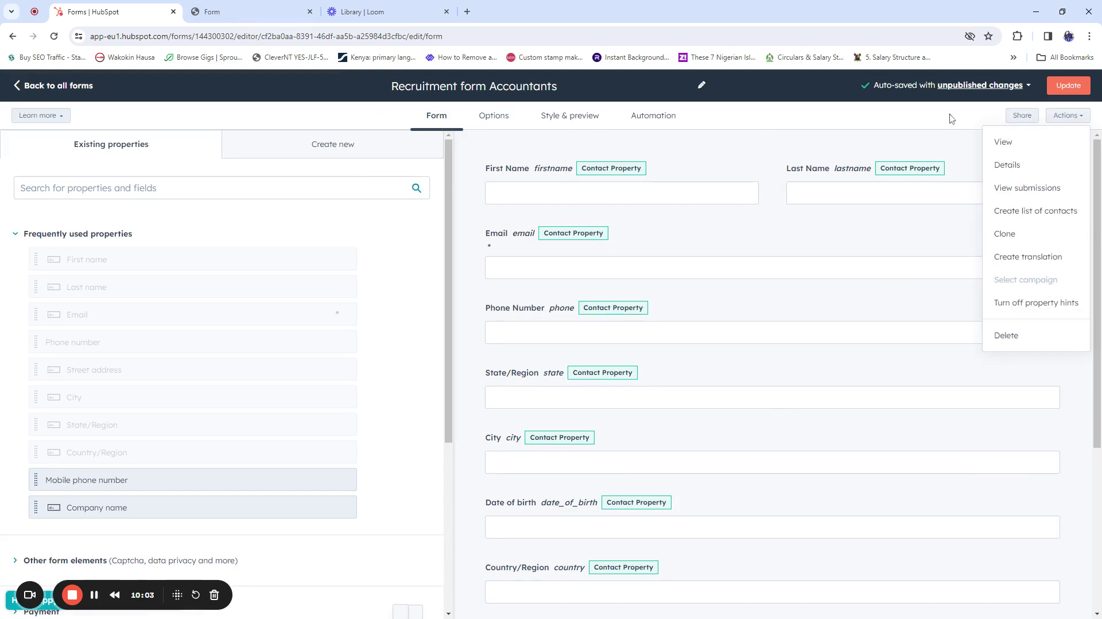
left_click(1065, 87)
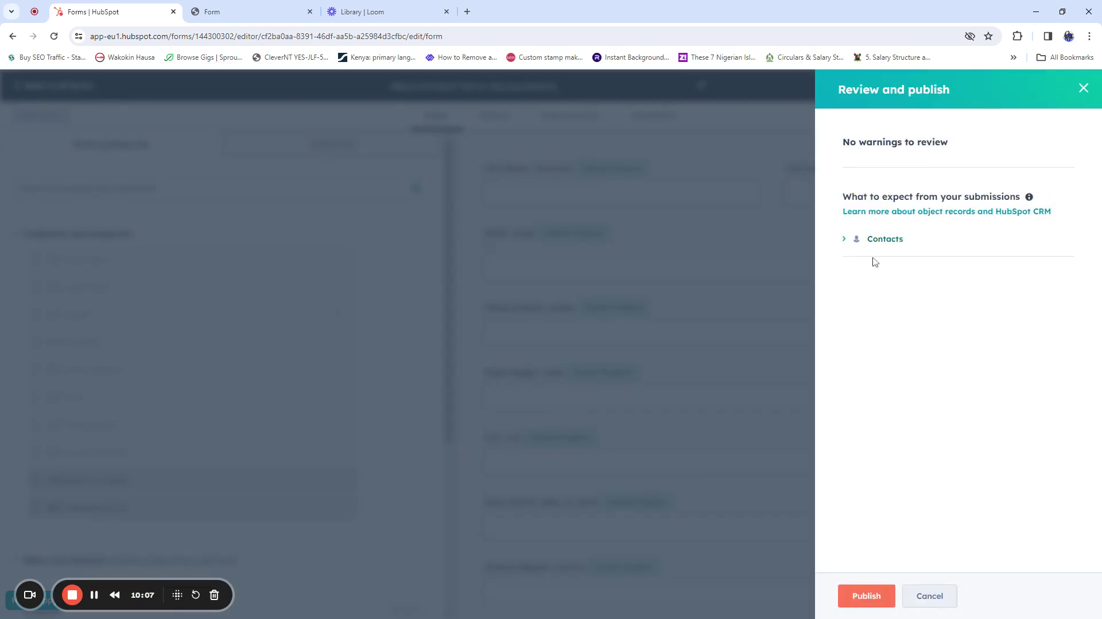
left_click(868, 596)
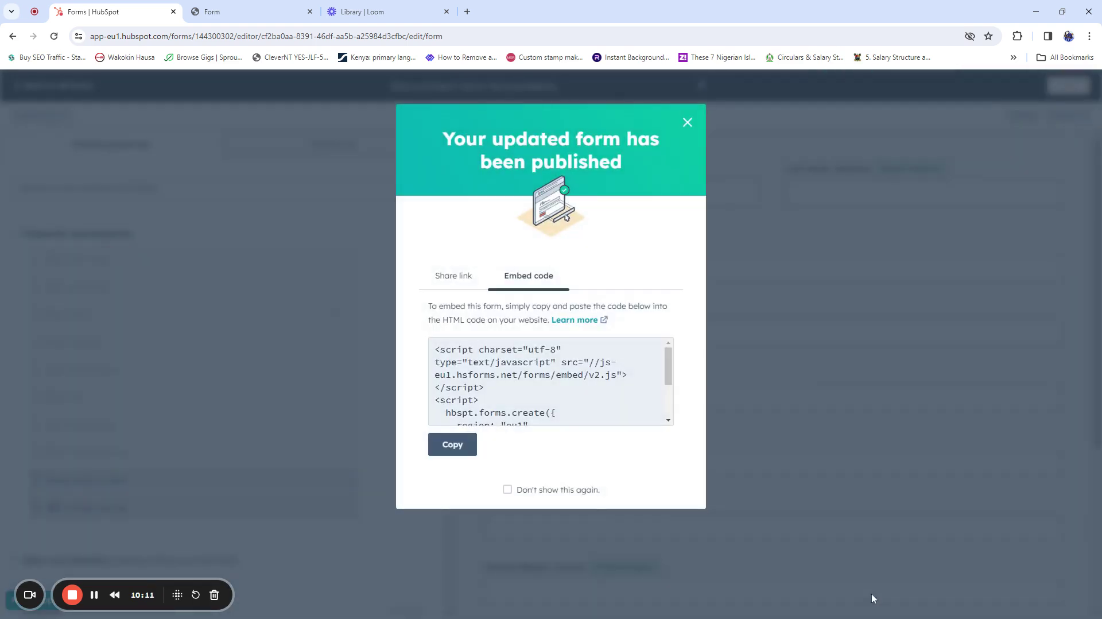
left_click(464, 280)
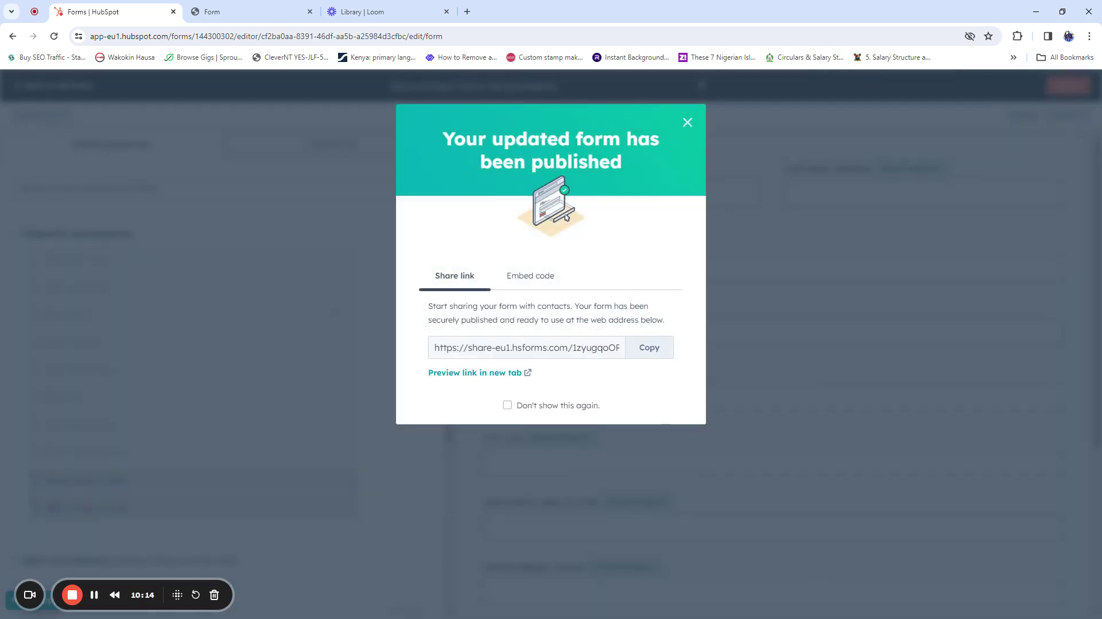
left_click(650, 347)
Load the copied share link in the tab already showing the form and look over the published version's fields and styling.
left_click(253, 11)
left_click(287, 36)
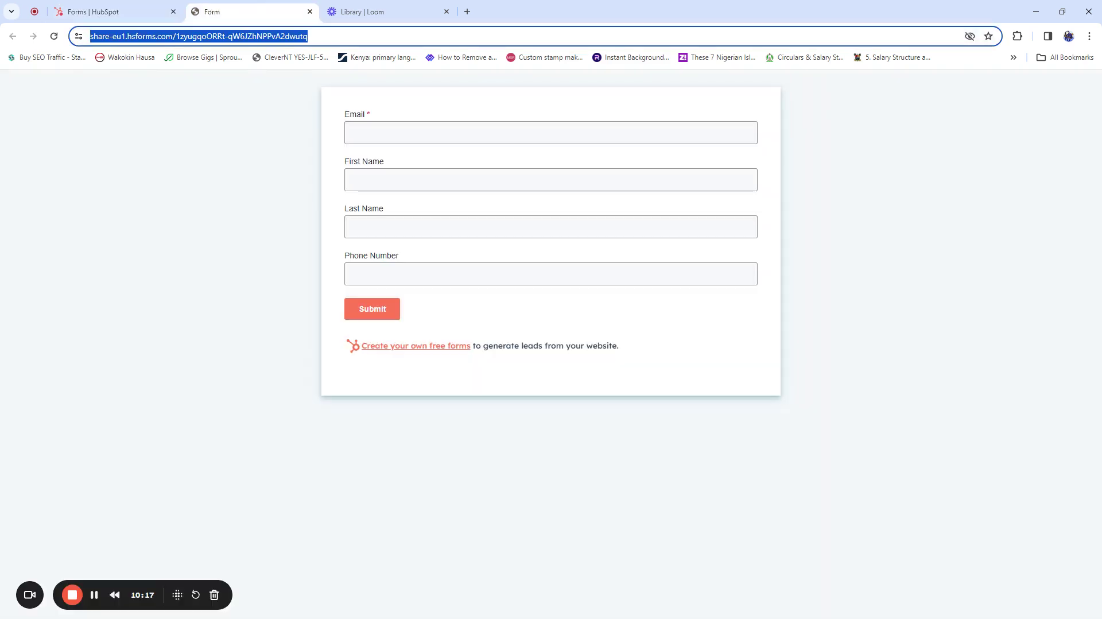
key("ctrl+v")
key("Return")
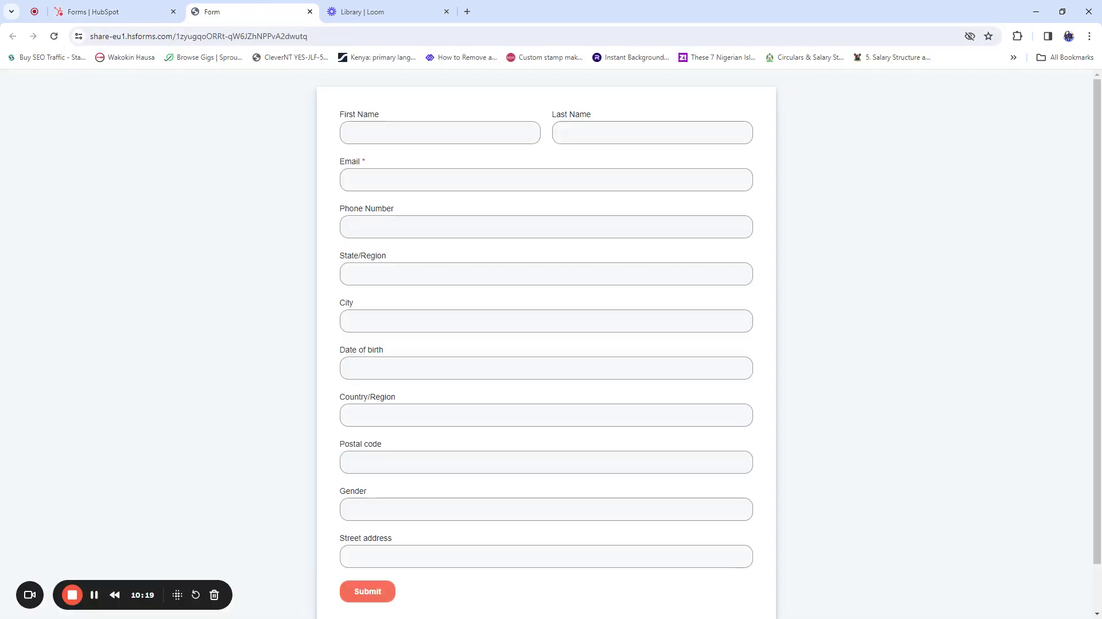
scroll(601, 251, "down", 1)
scroll(586, 430, "up", 1)
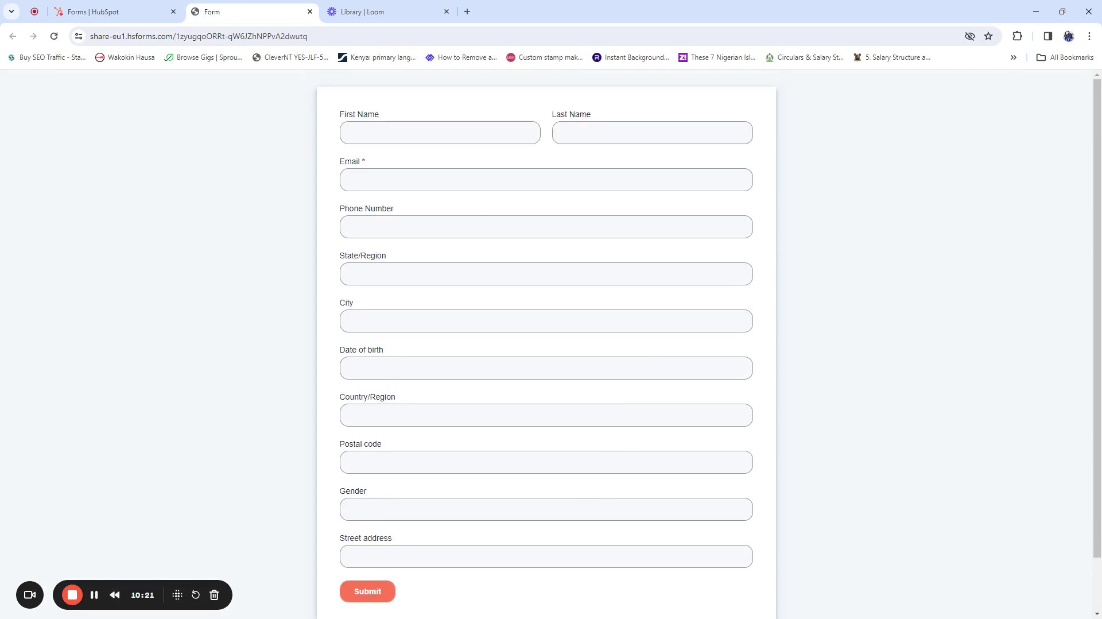
scroll(515, 451, "down", 1)
scroll(332, 265, "up", 1)
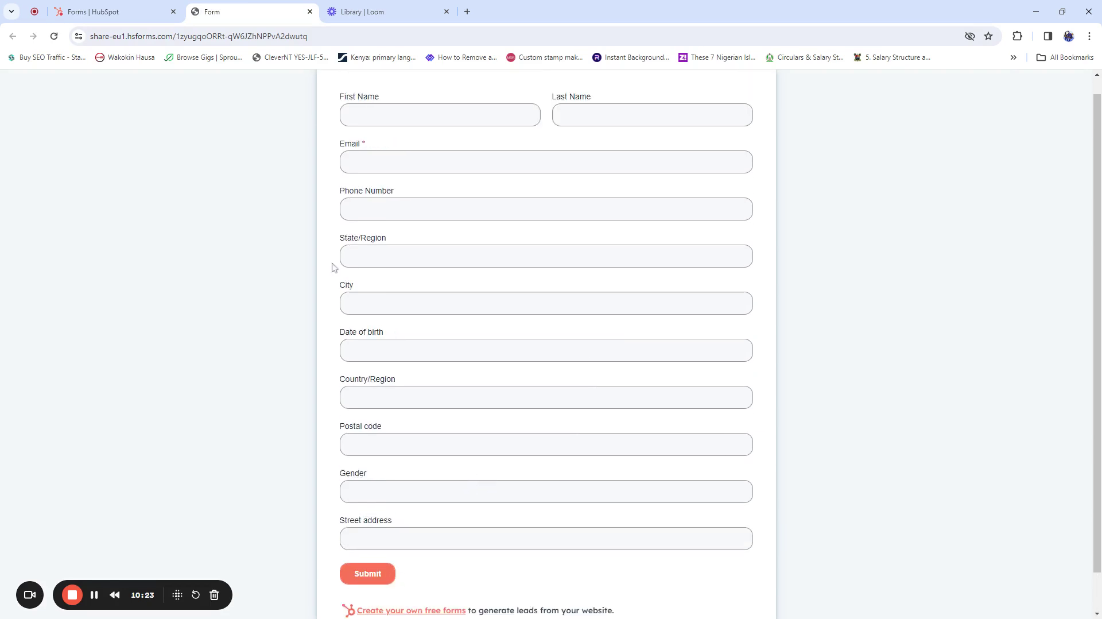
Return to the form editor, dismiss the publishing confirmation, and publish the form again.
left_click(93, 12)
left_click(687, 122)
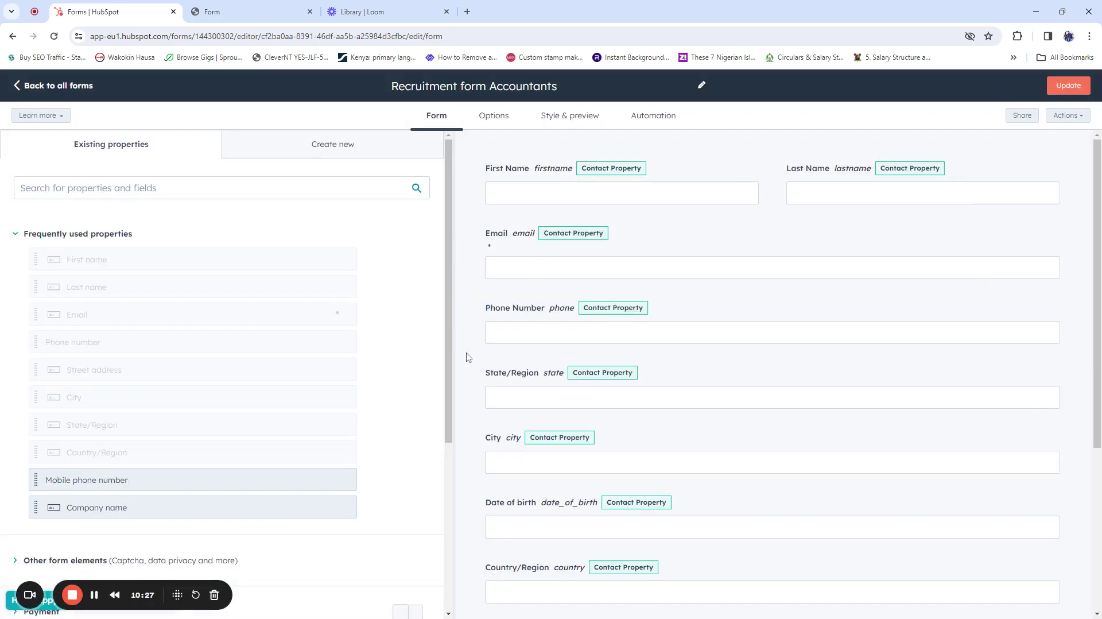
scroll(752, 336, "down", 1)
scroll(807, 248, "up", 1)
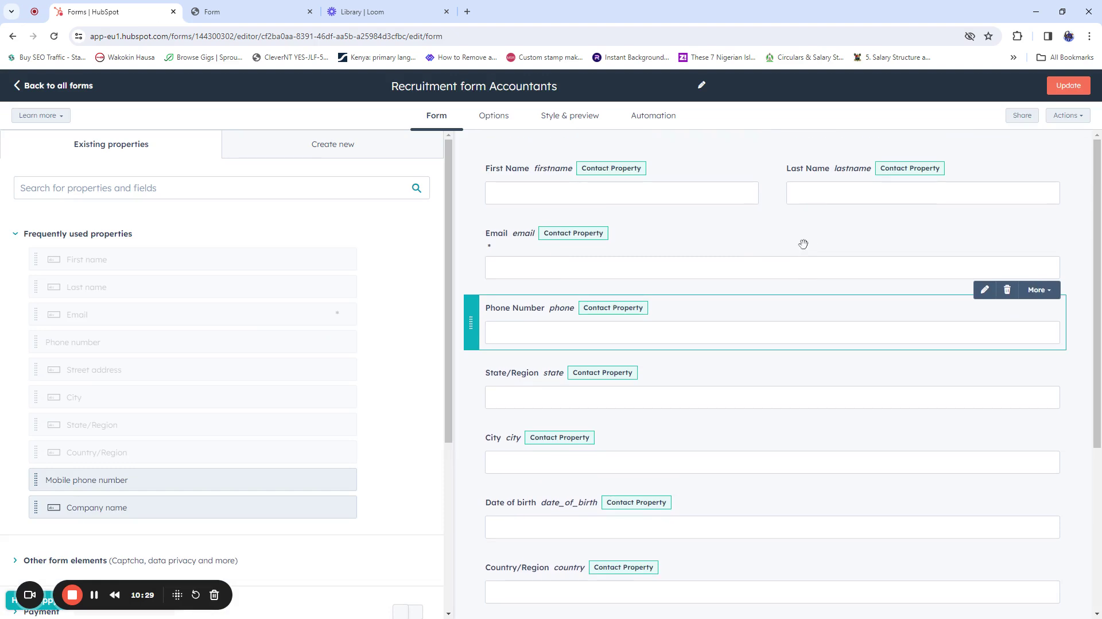
left_click(1068, 85)
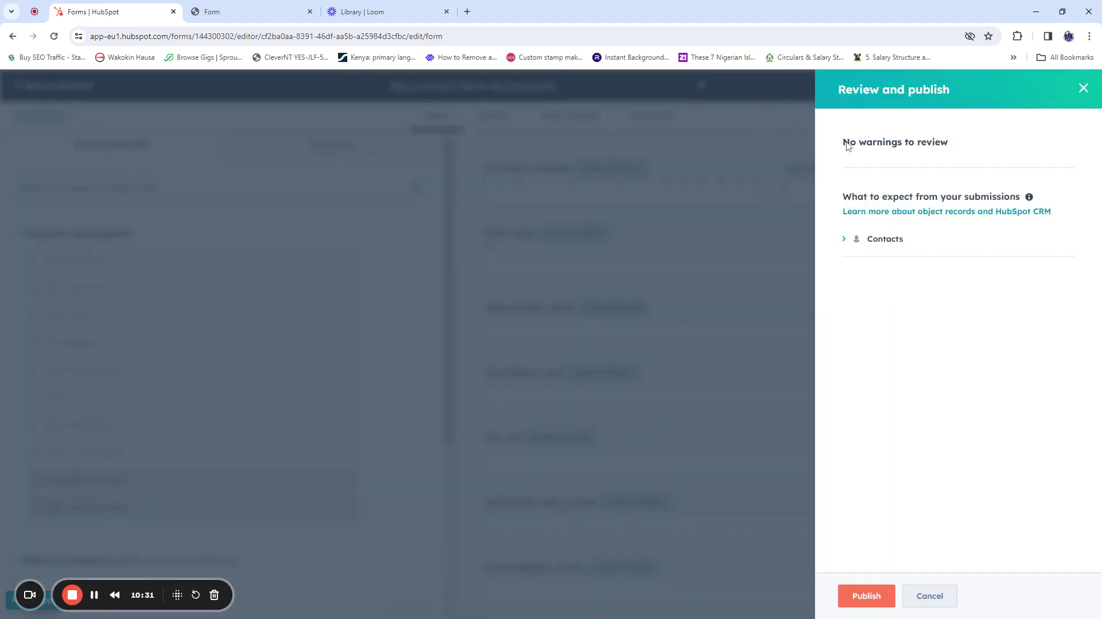
left_click(865, 597)
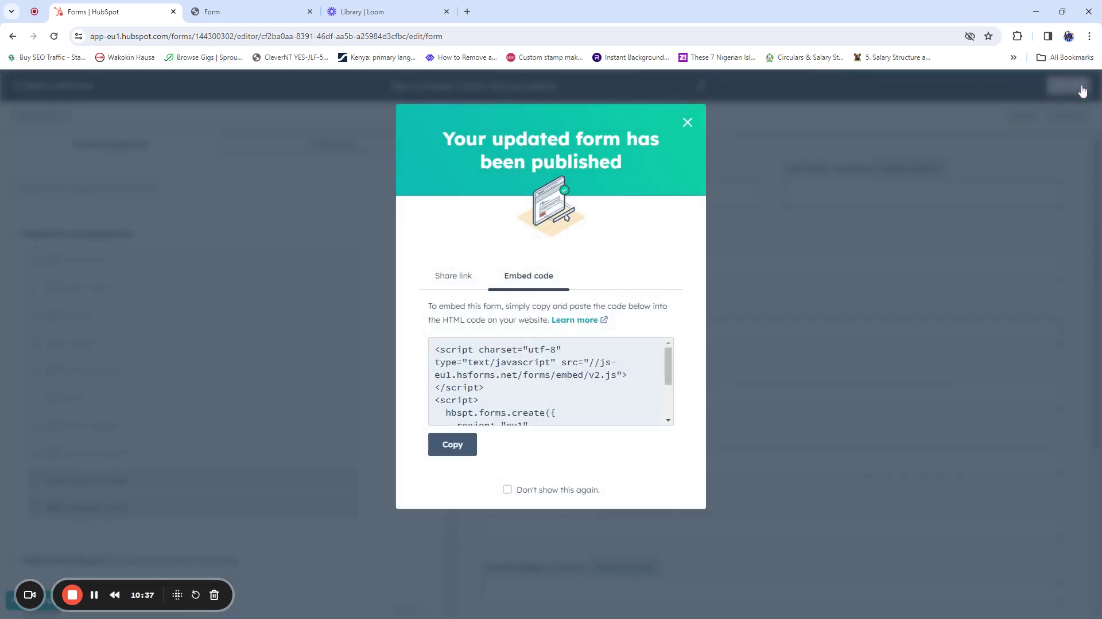
Copy the published form's share link, viewing its embed code as the alternative sharing option.
left_click(465, 278)
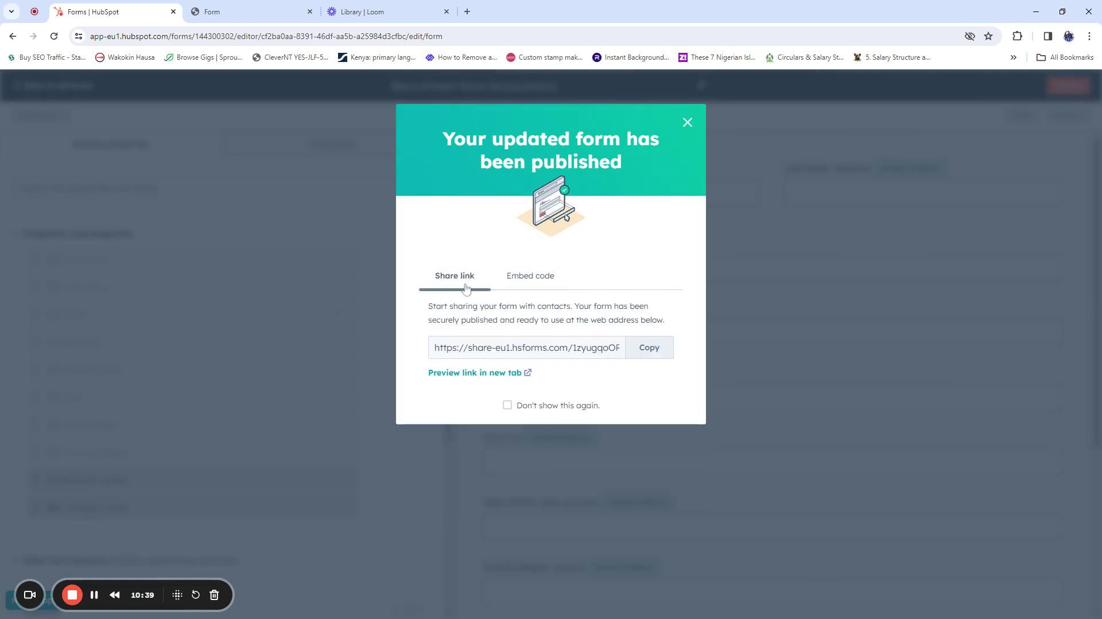
left_click(660, 354)
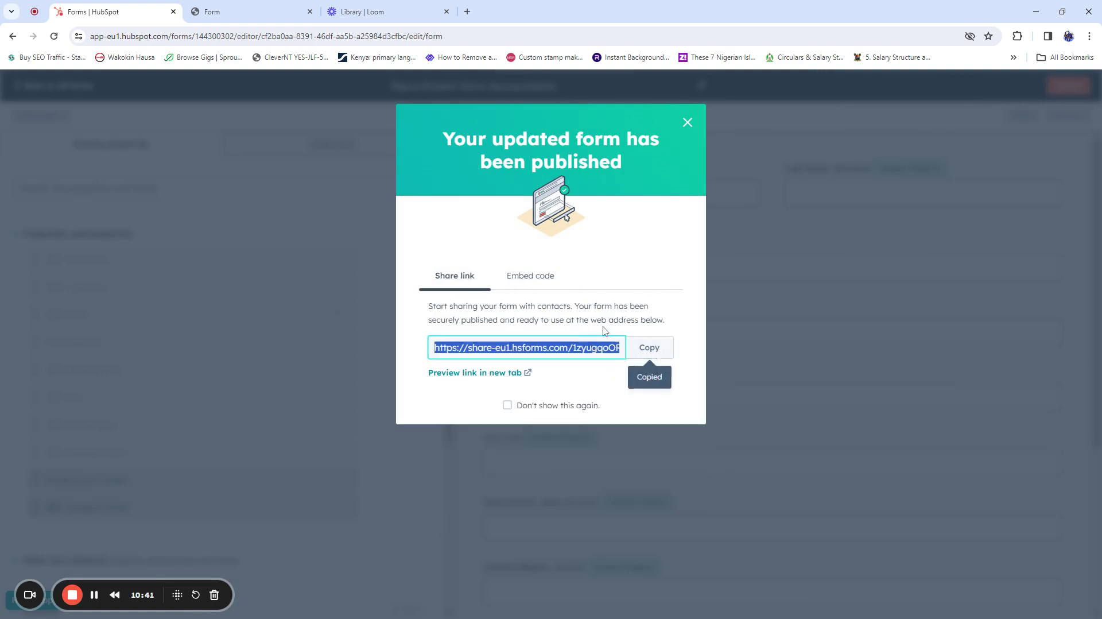
left_click(544, 277)
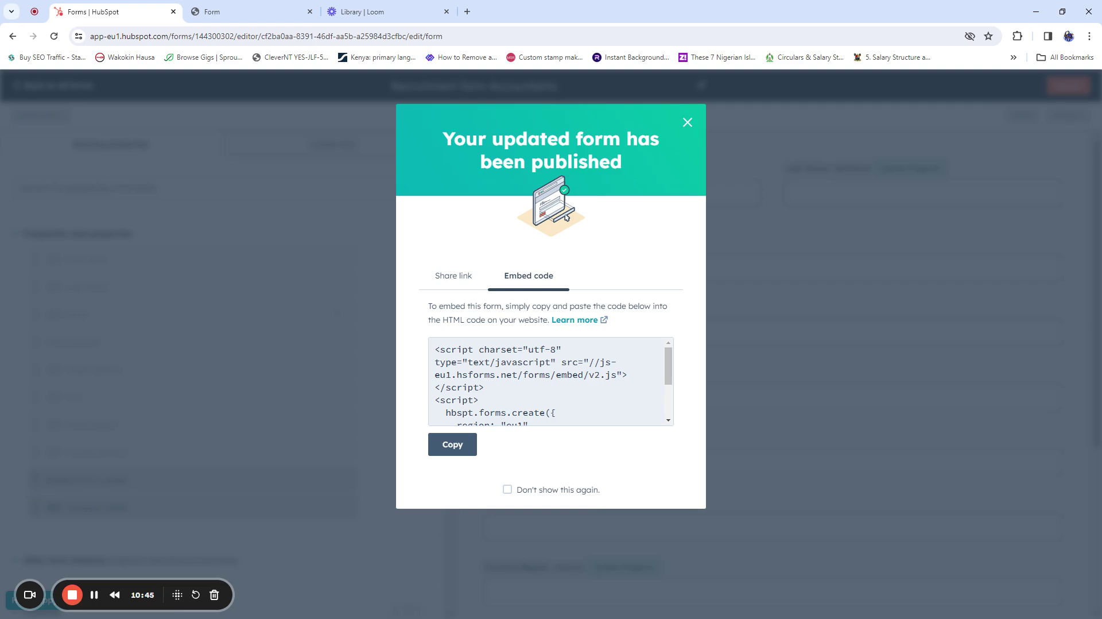
left_click(463, 276)
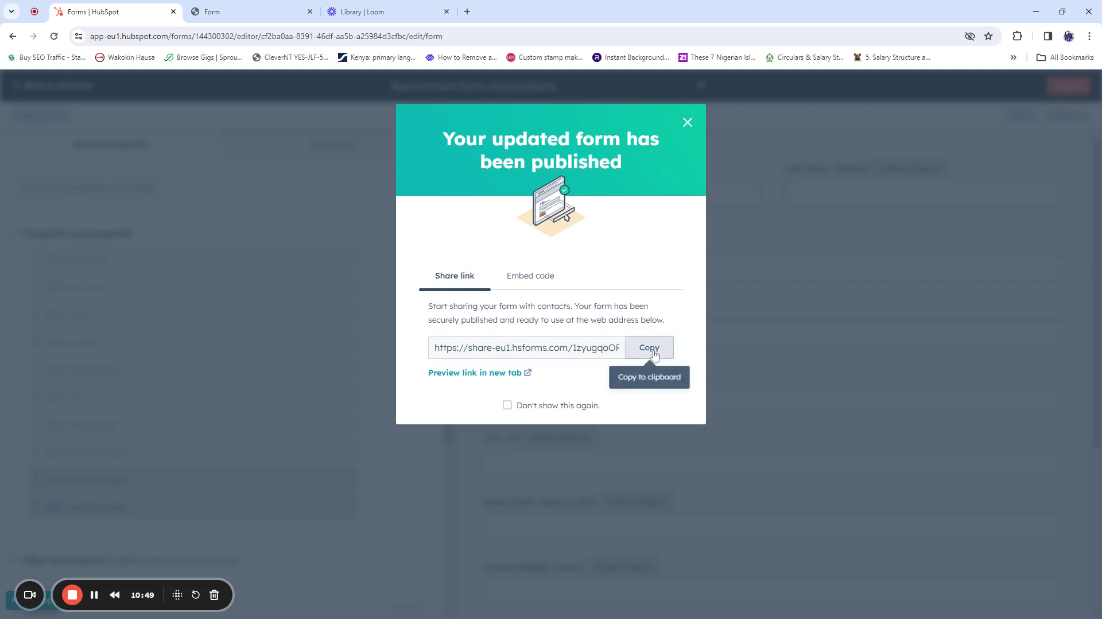
left_click(629, 356)
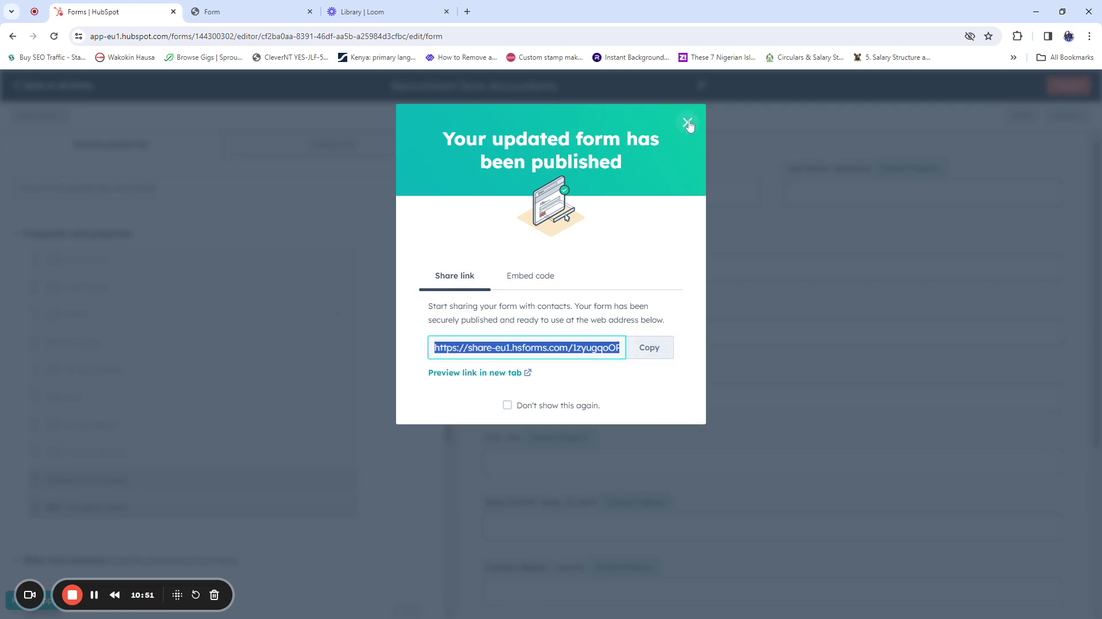
Close the sharing dialog and go back to the list of all forms.
left_click(688, 124)
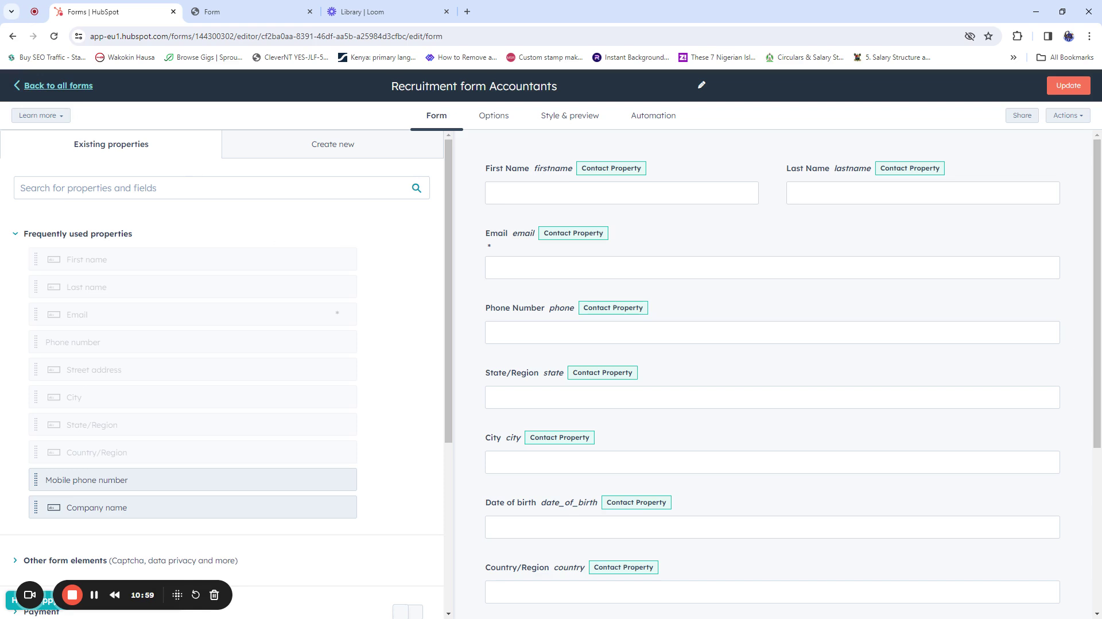
left_click(18, 87)
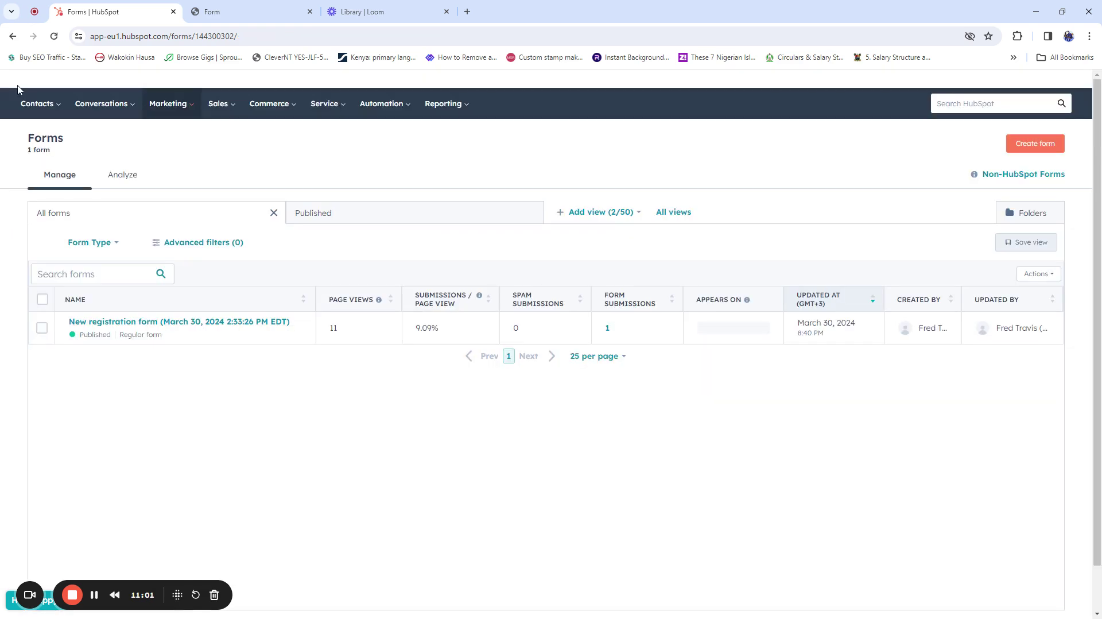